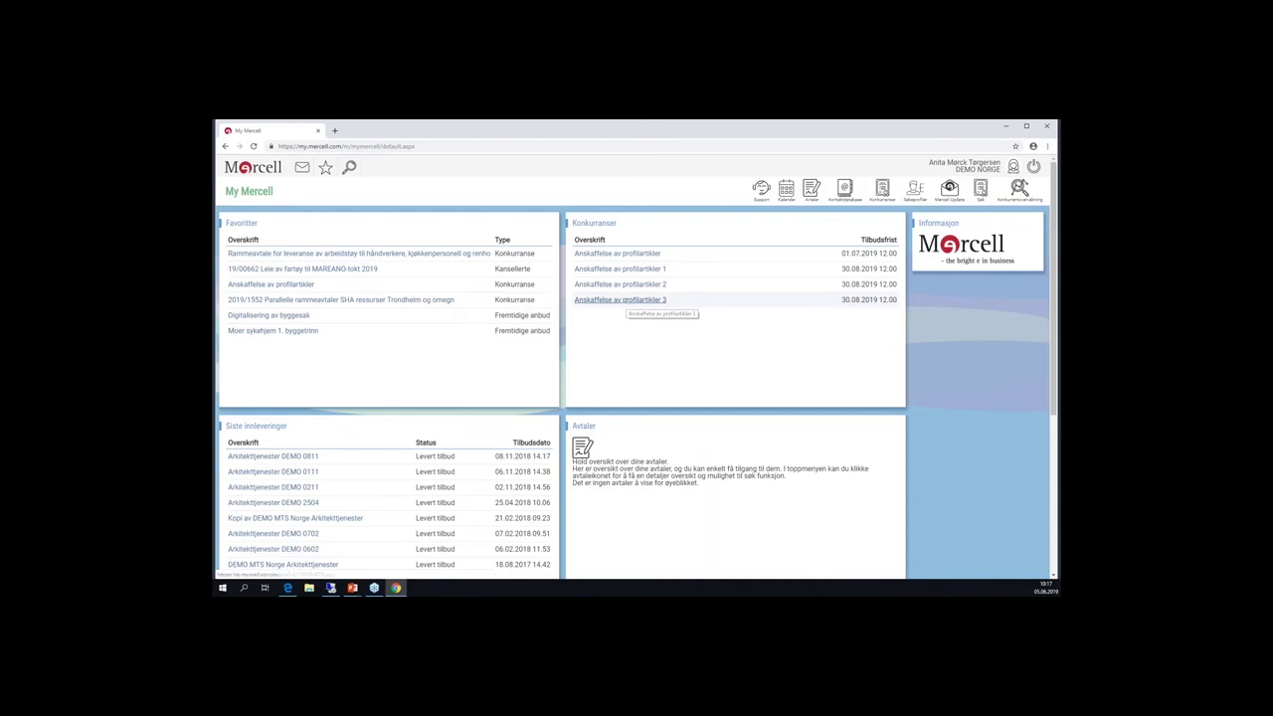
- Open the competition "Anskaffelse av profilartikler 3" and view the selection of its responsible person and notification recipients, leaving it unchanged
click(627, 302)
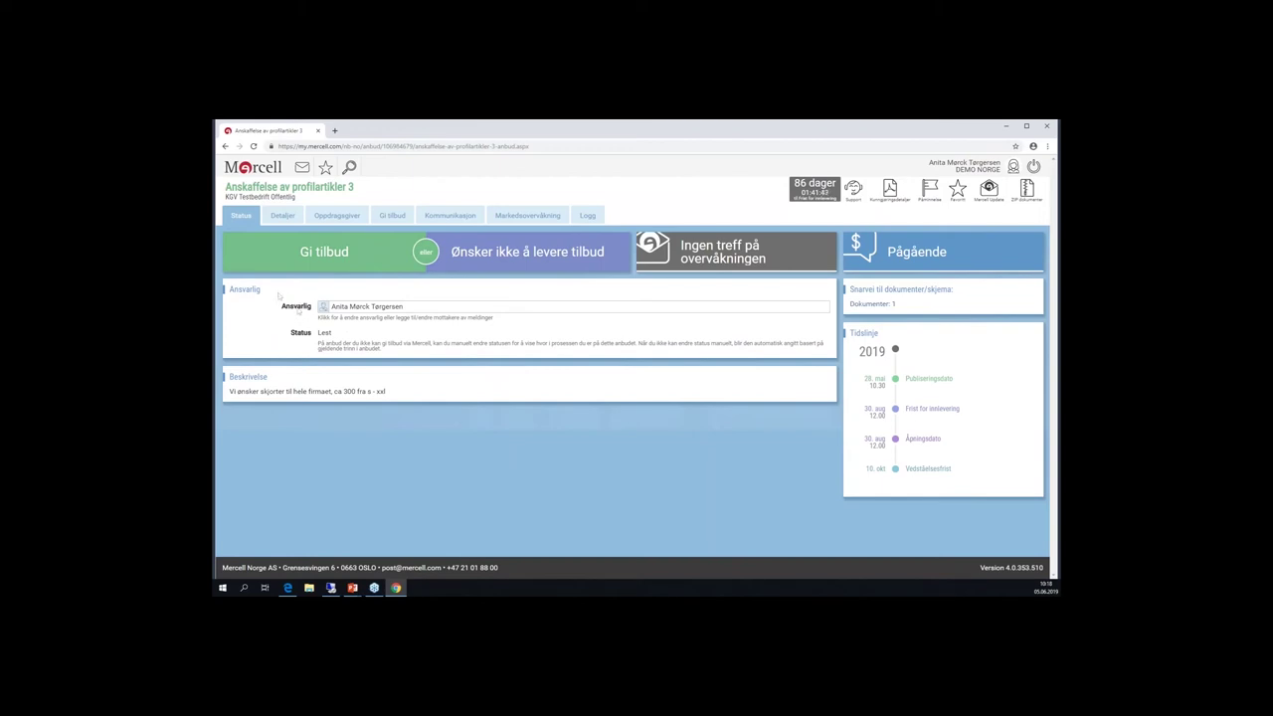
click(324, 307)
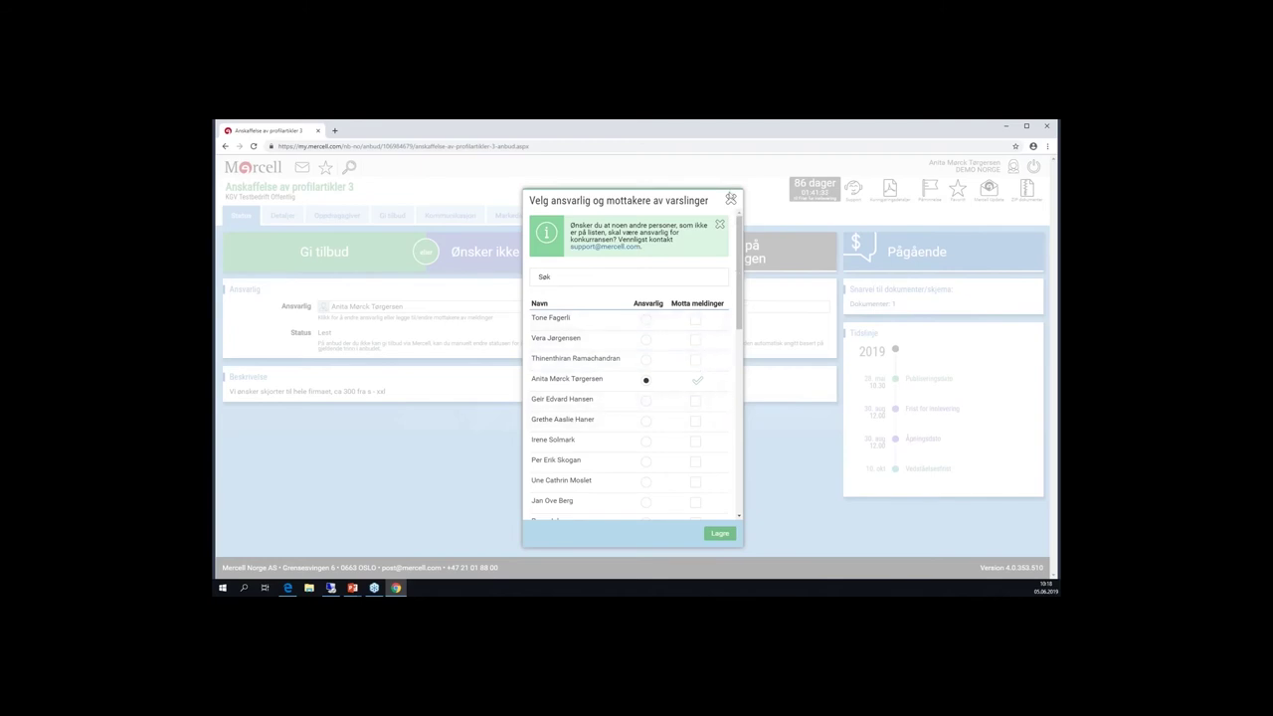
click(731, 202)
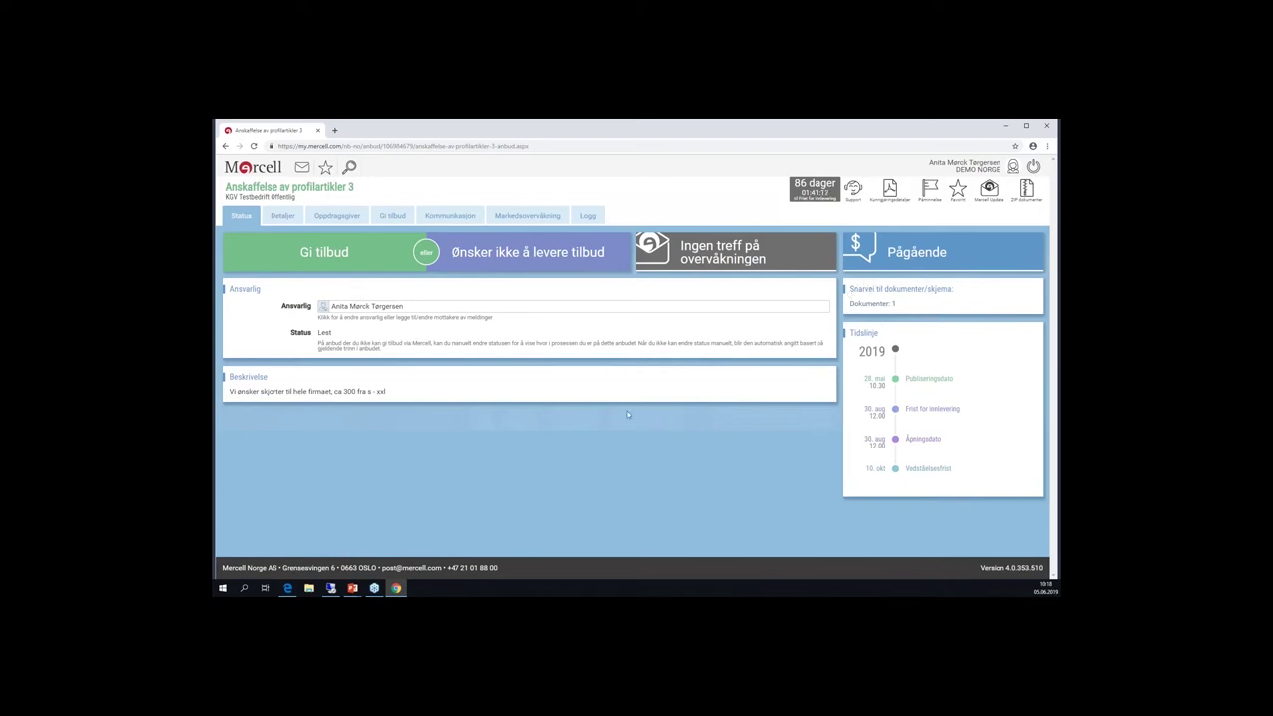
- Review the tender's details summary and digital signature information, and view the new message form in the communication module
click(284, 218)
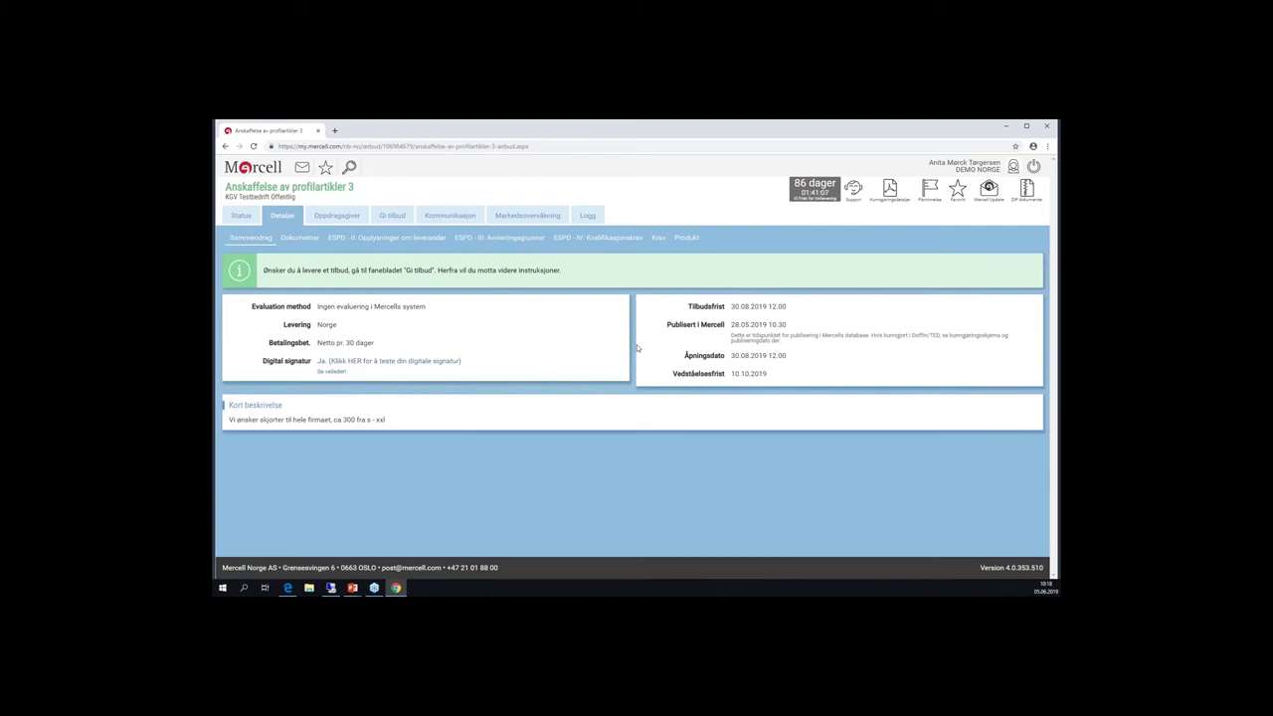
click(342, 364)
click(453, 217)
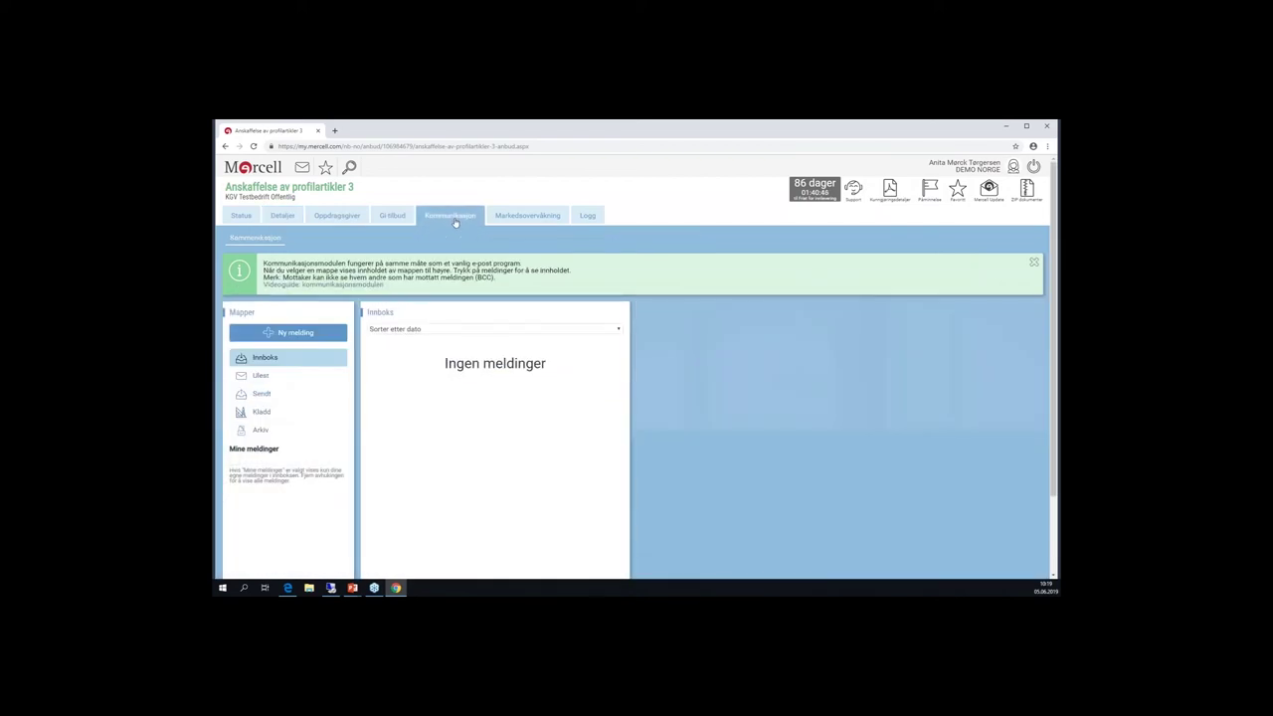
click(269, 334)
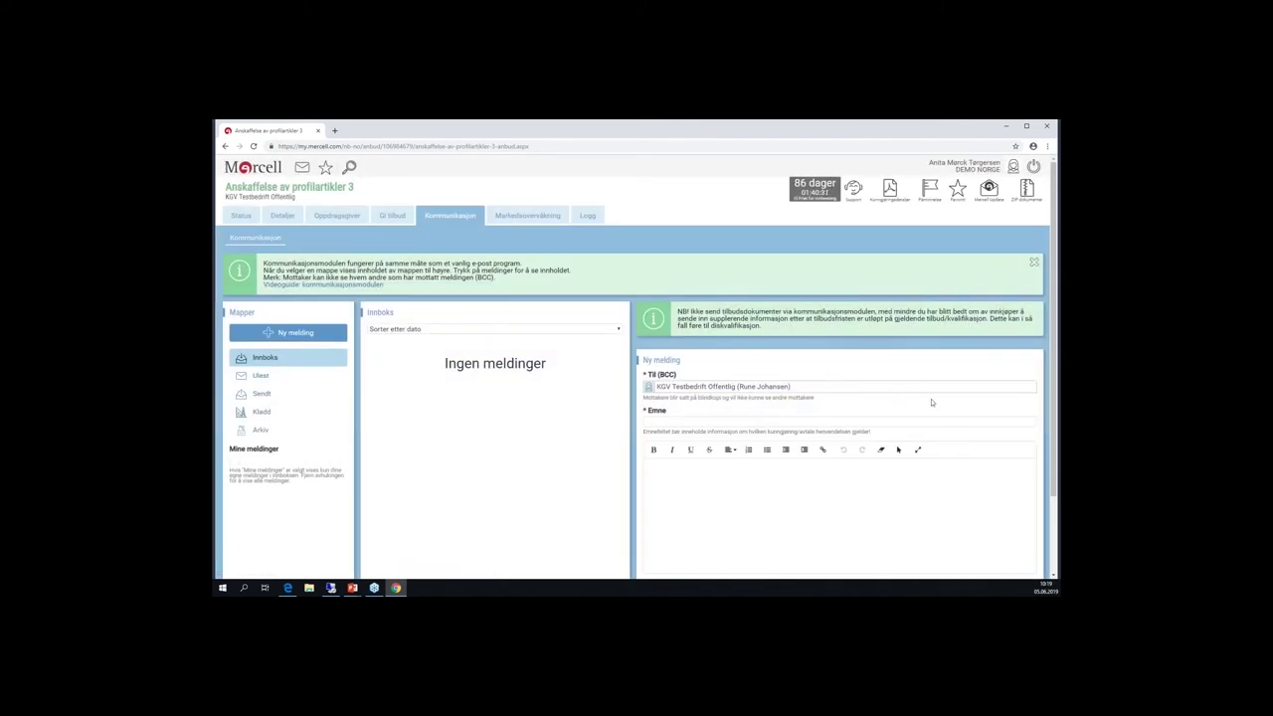
- Declare the wish to submit a tender (Jeg ønsker å tilby) and start the submission process
click(392, 219)
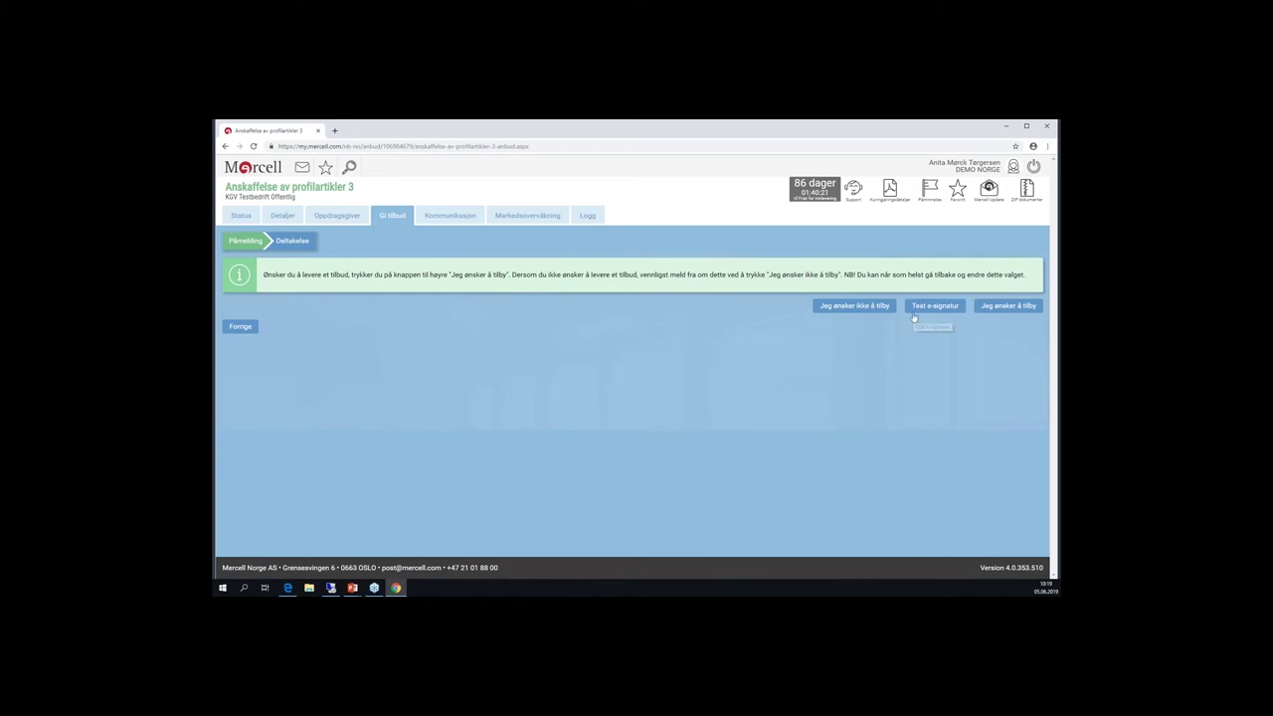
click(1011, 307)
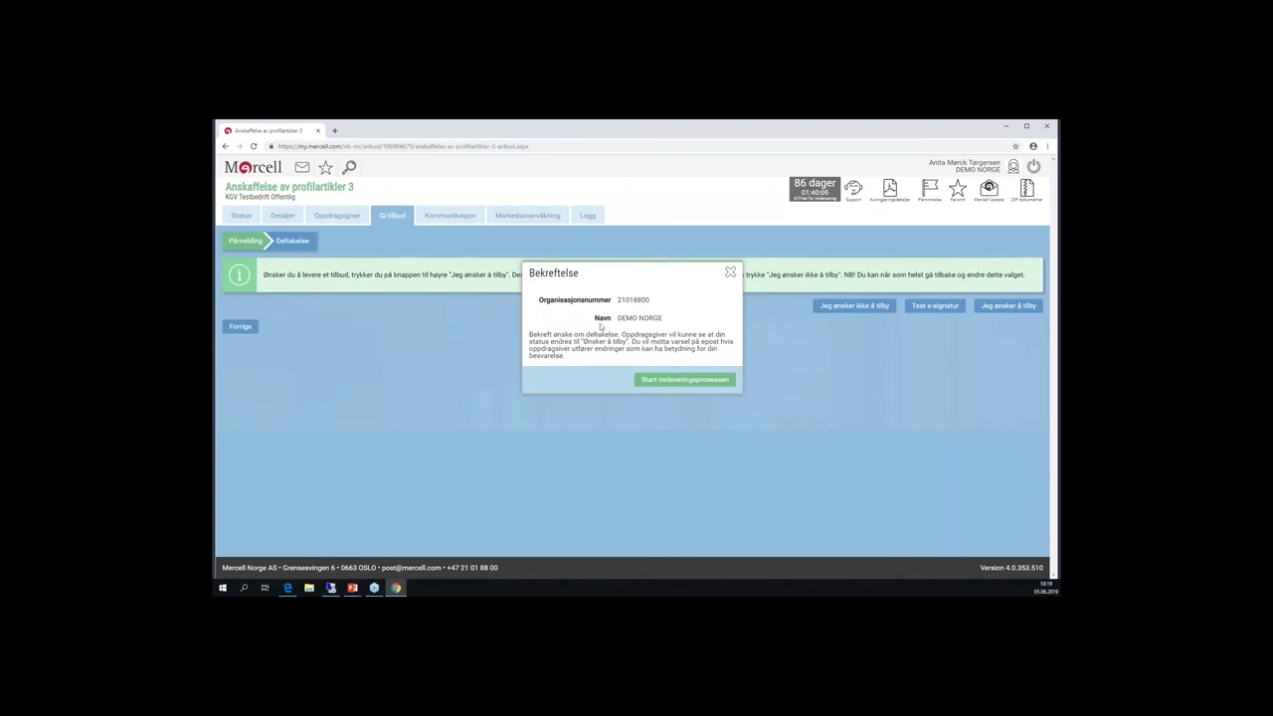
click(682, 381)
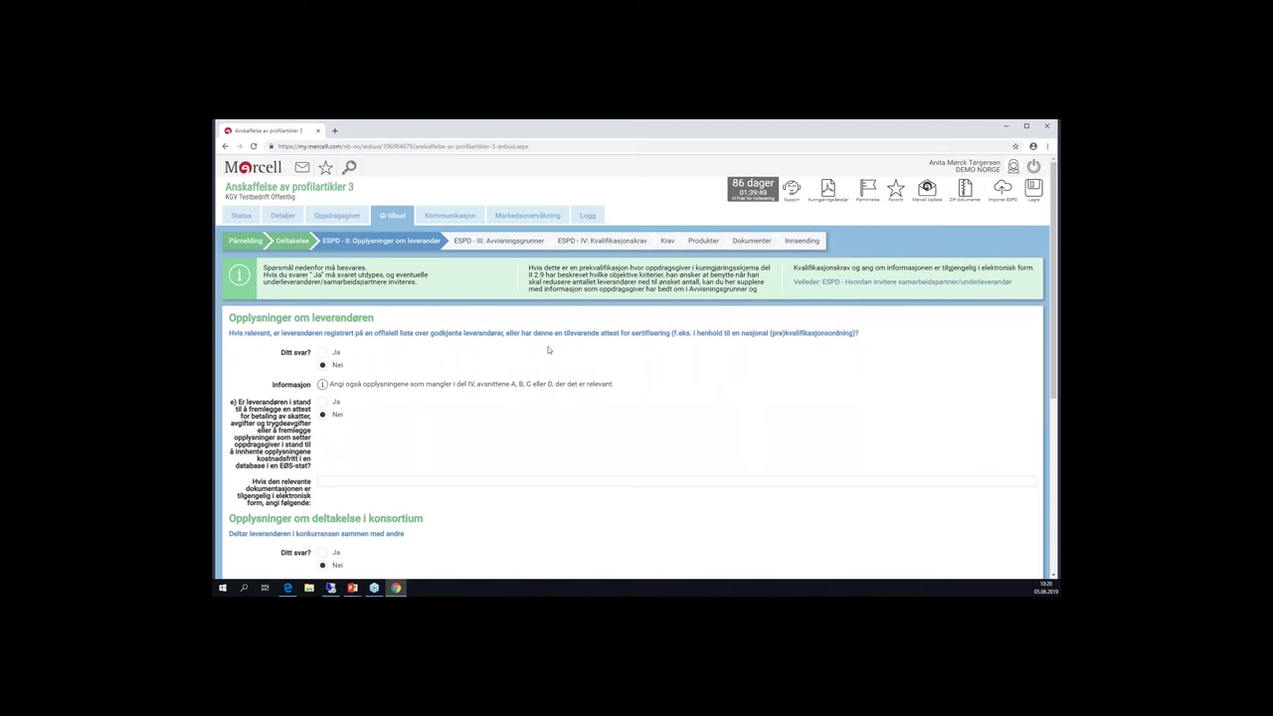
- Answer Ja to relying on subcontractors' capacity and show the "Legg til ny" form for inviting a new supplier
scroll(547, 350, down, 5)
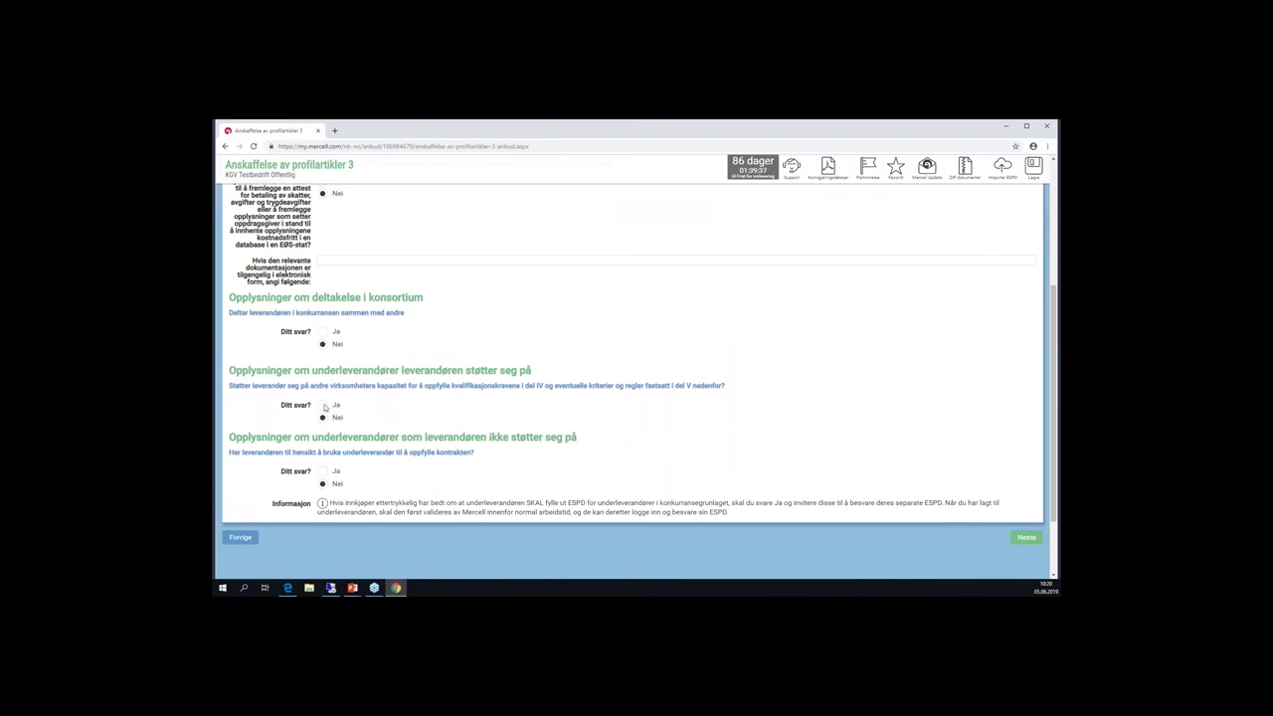
click(322, 406)
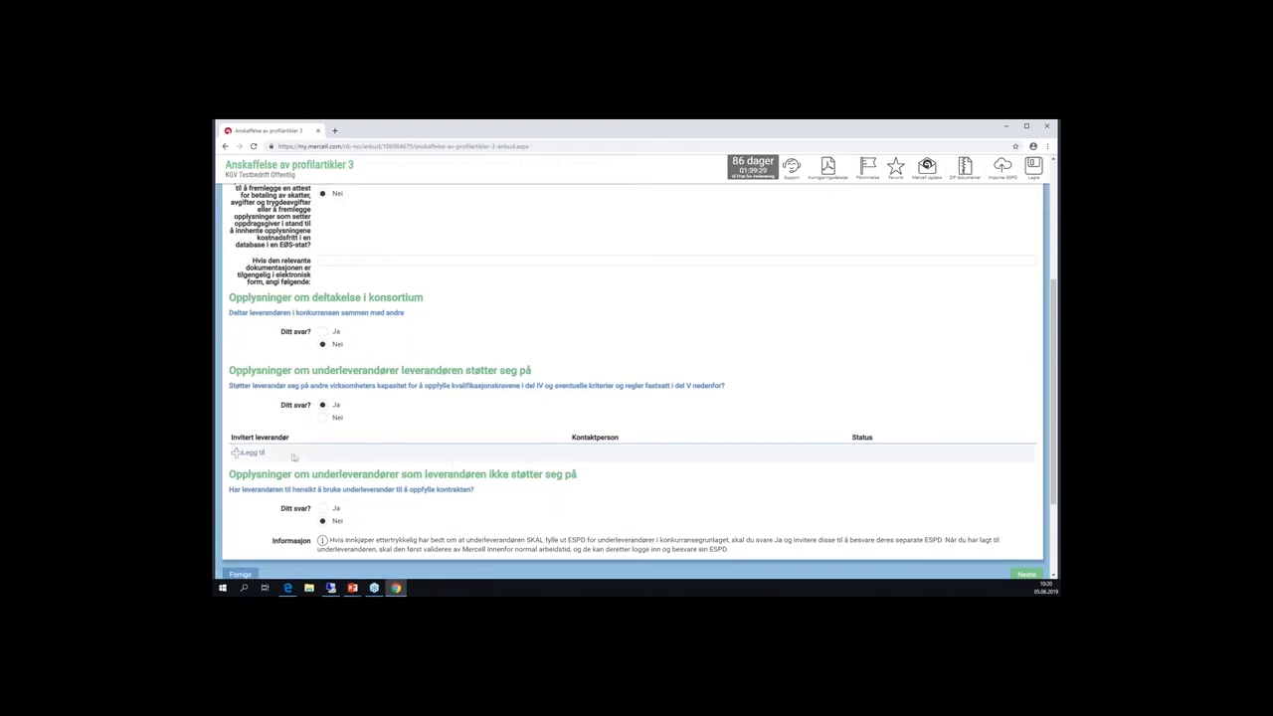
click(254, 454)
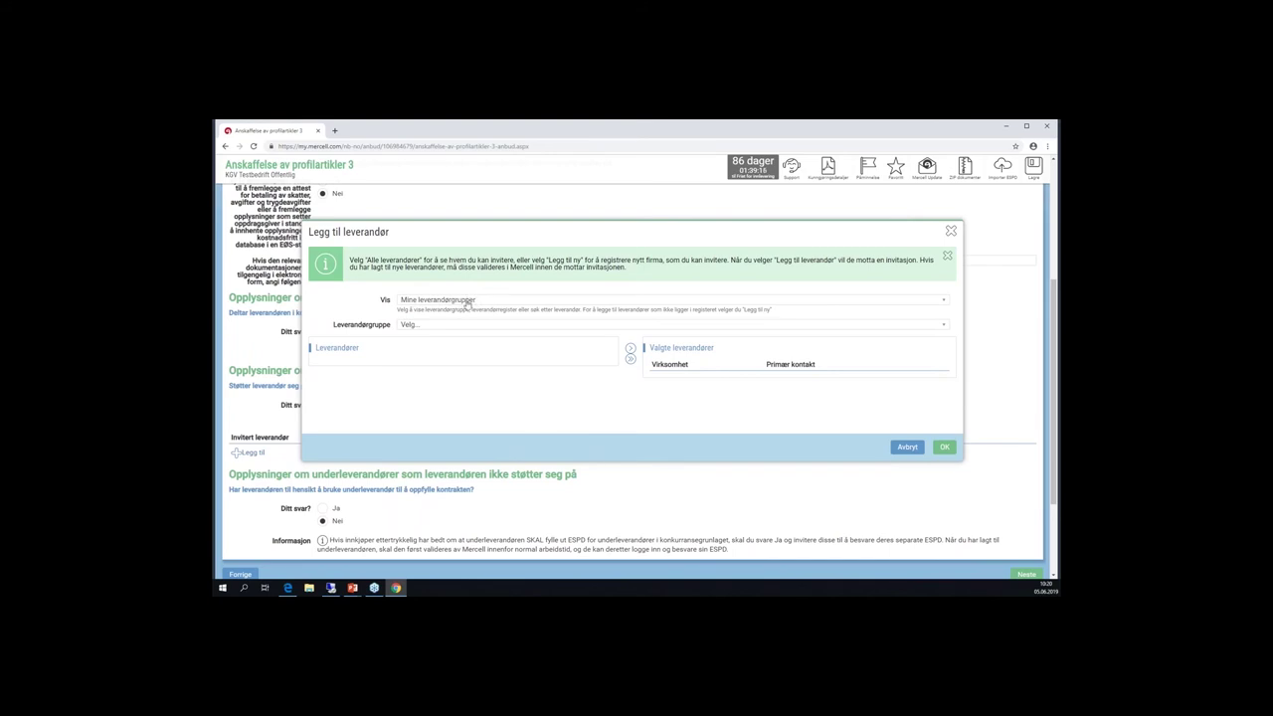
click(938, 299)
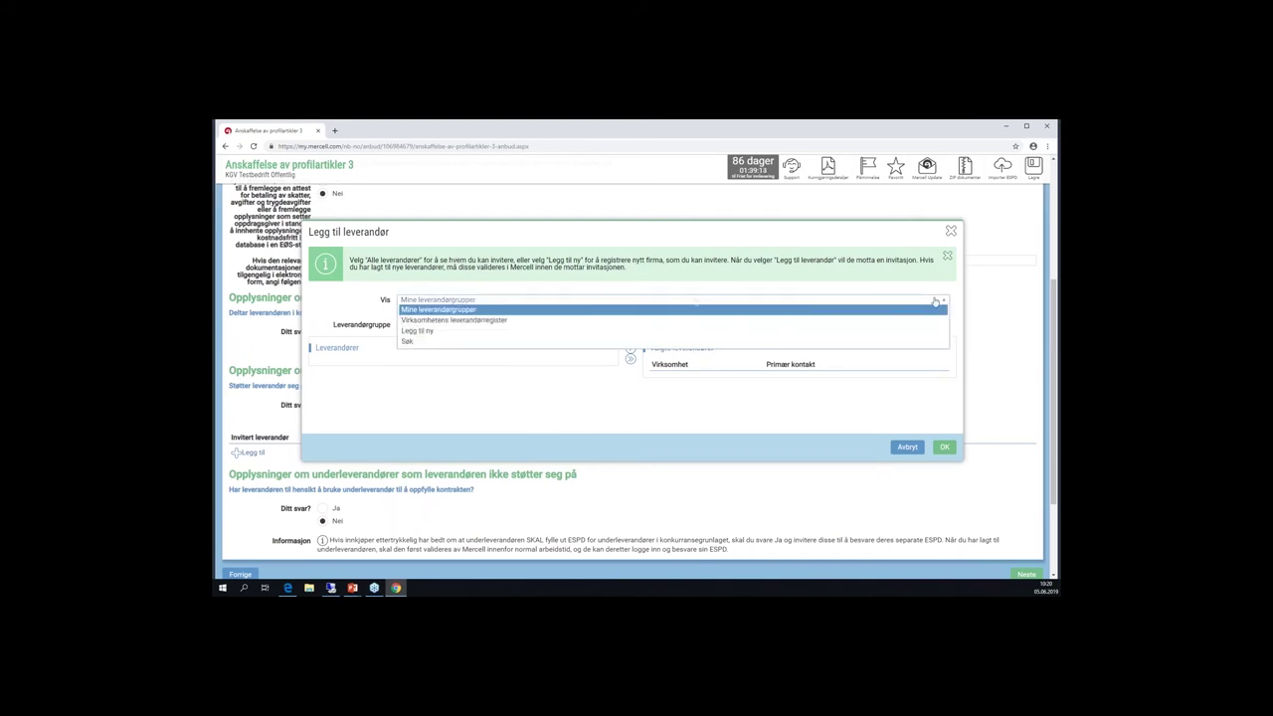
click(423, 331)
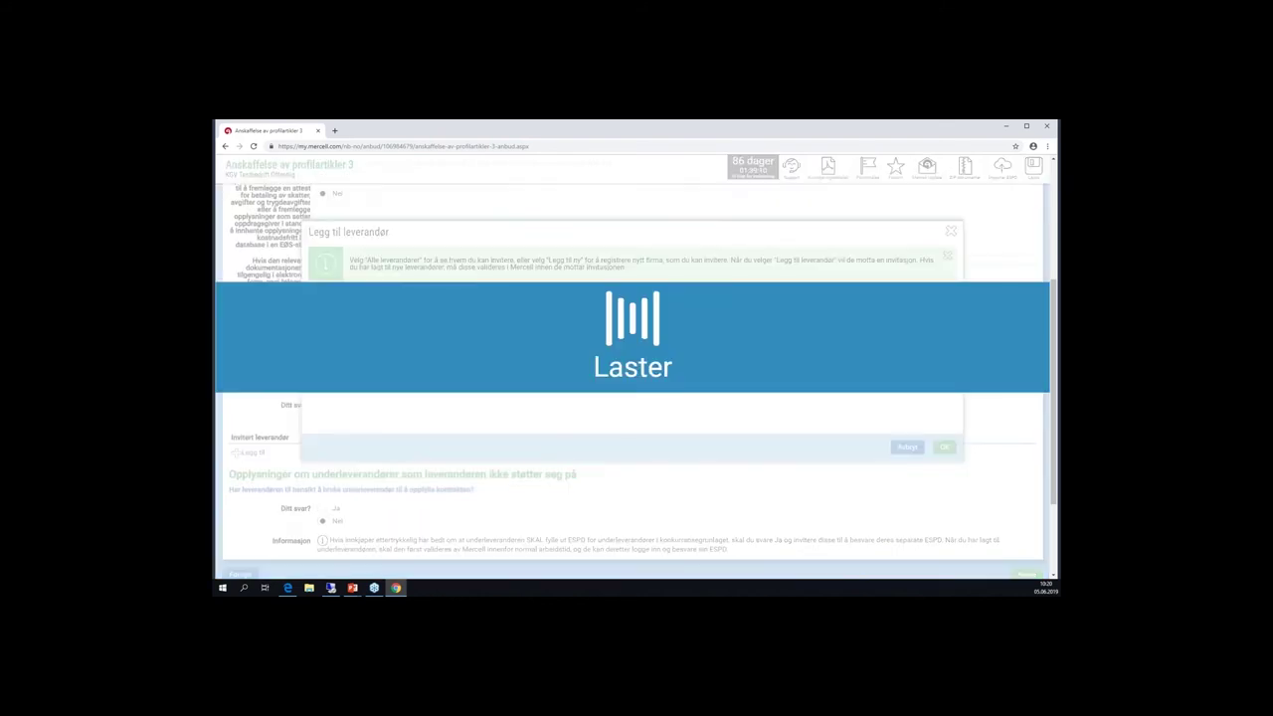
- Go through the required fields of the new supplier form, try confirming it empty, and cancel adding a supplier
click(433, 309)
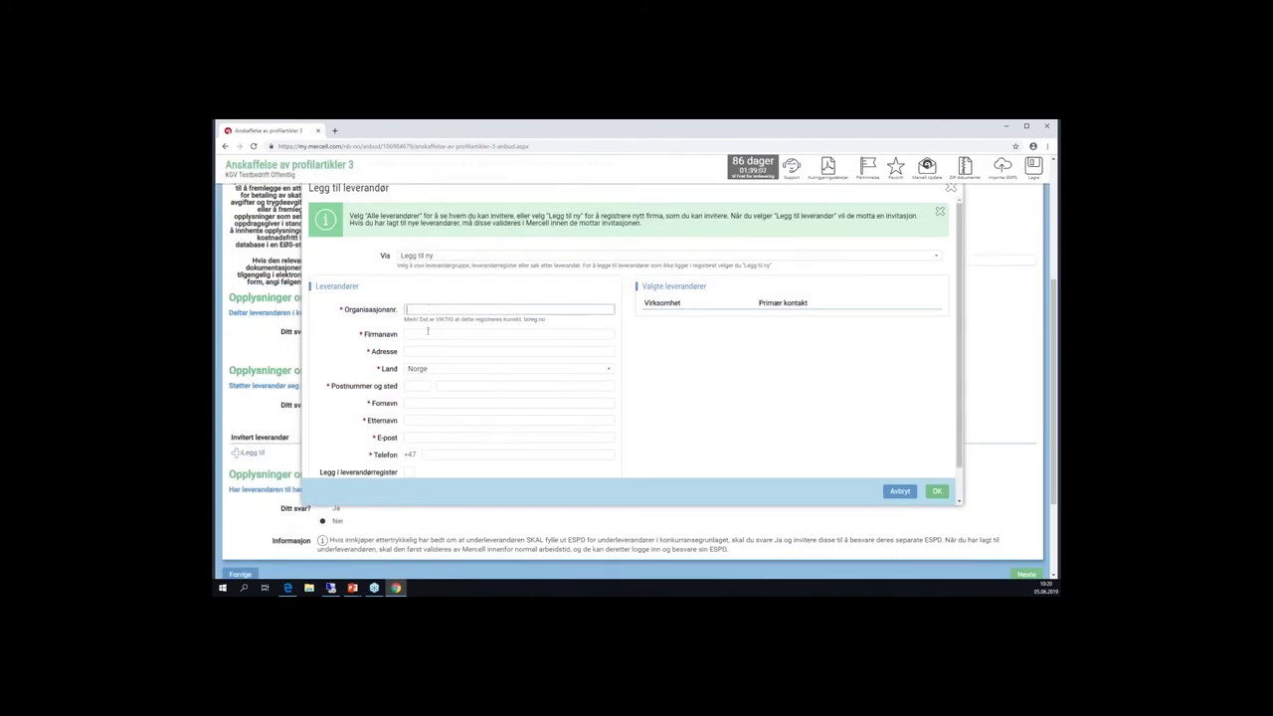
click(432, 335)
click(431, 352)
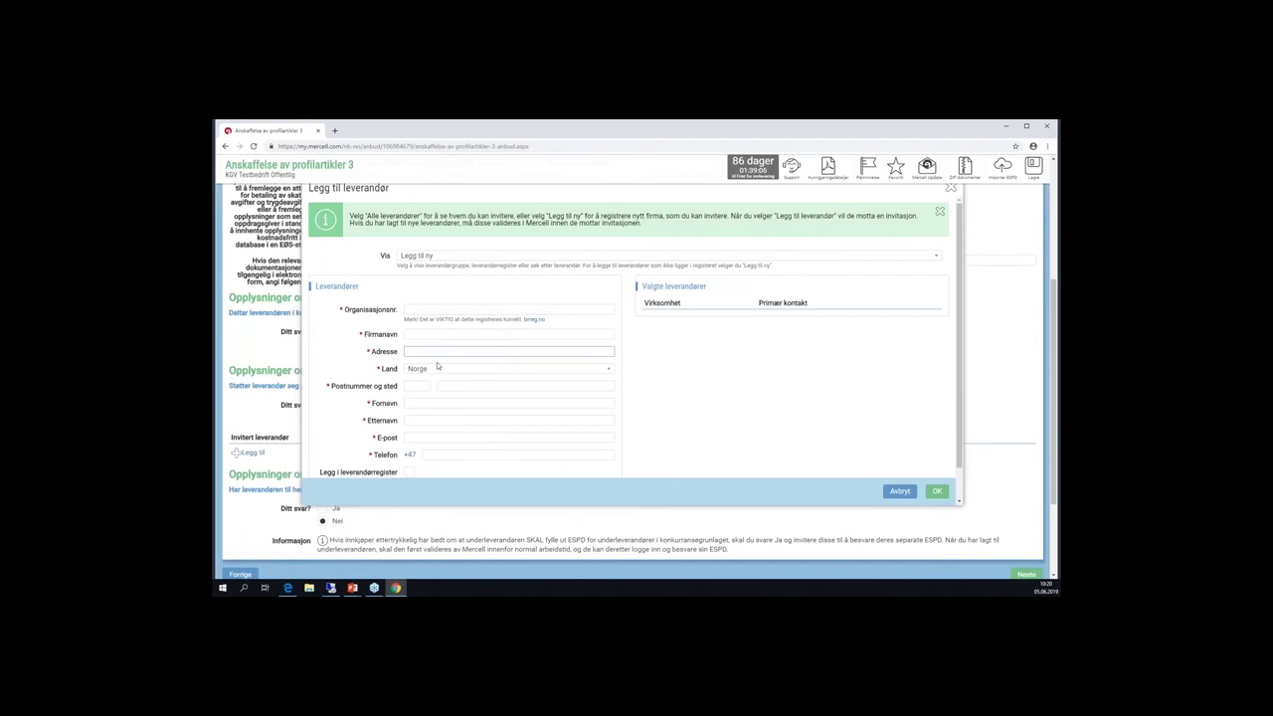
scroll(438, 367, down, 1)
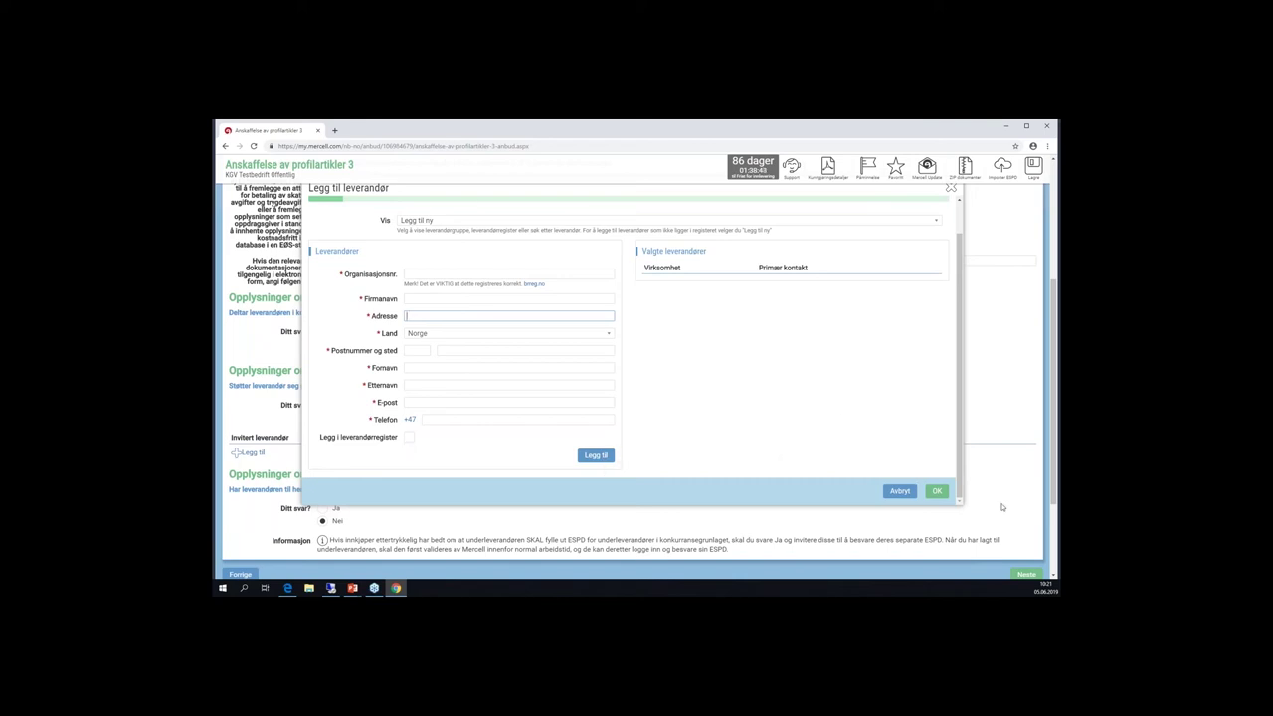
click(938, 492)
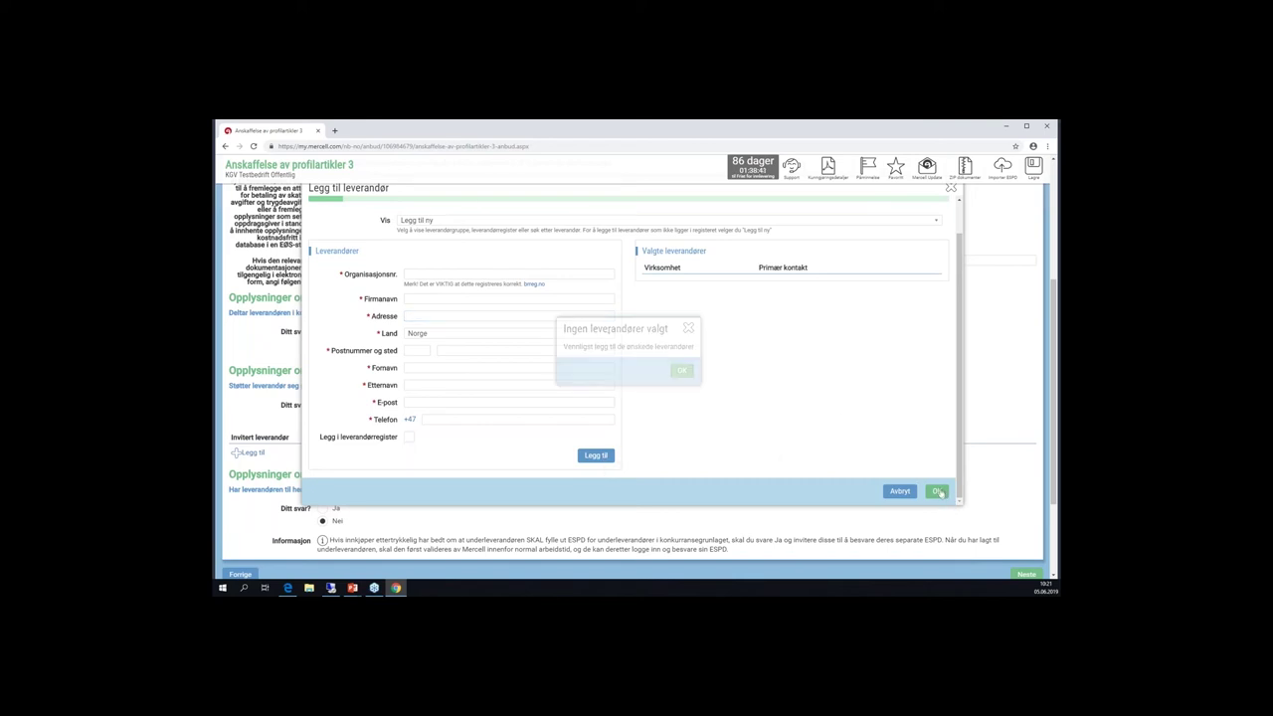
click(683, 373)
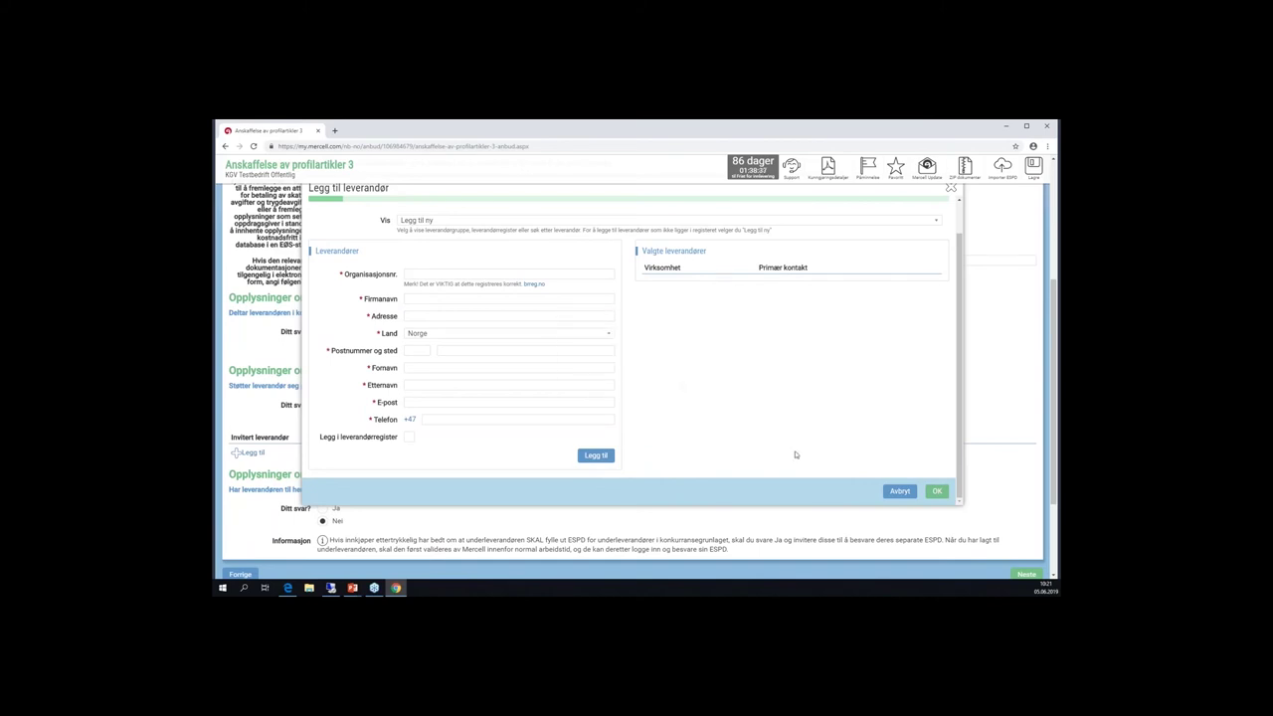
click(900, 492)
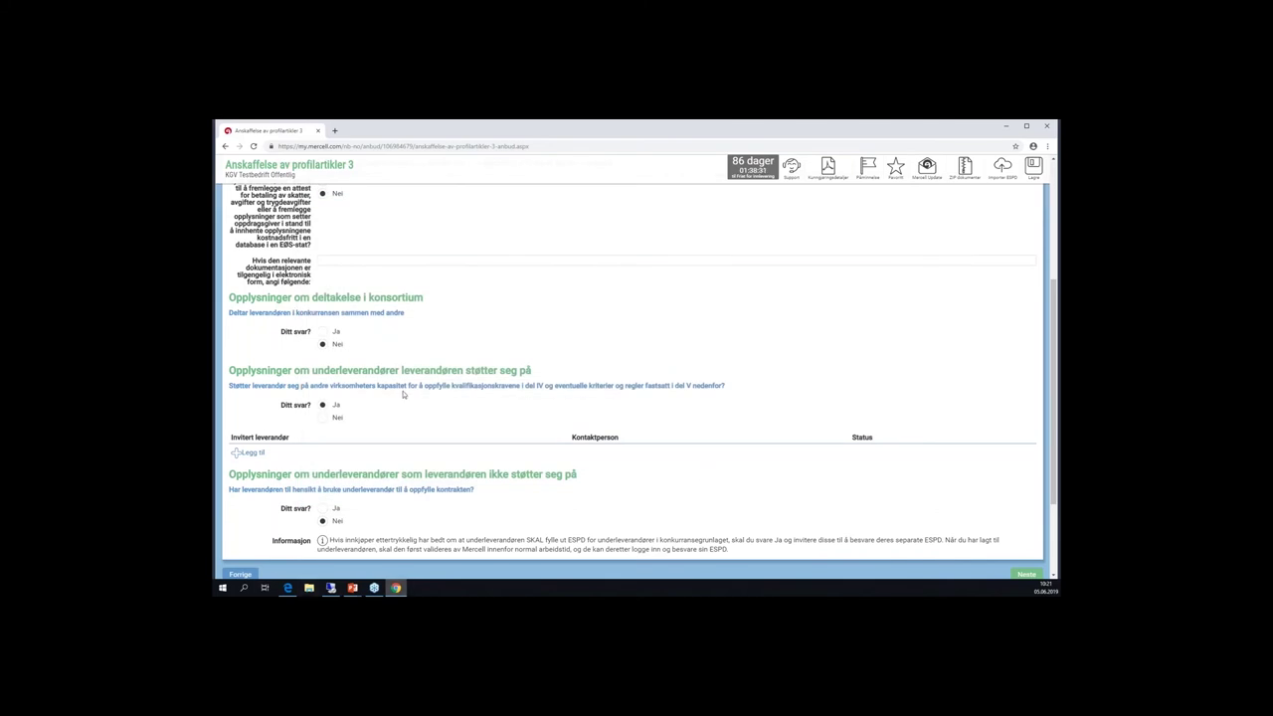
- Try to continue past ESPD part II with the subcontractor answer at Ja and no supplier invited
scroll(403, 395, down, 2)
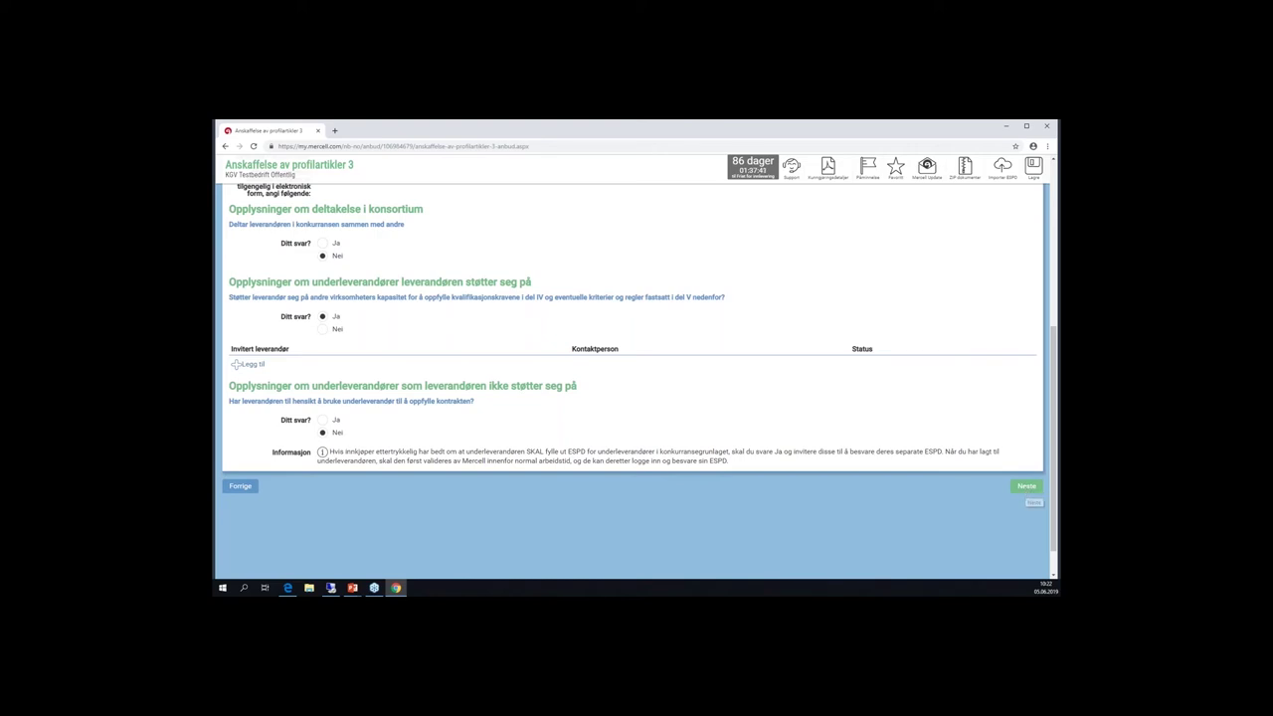
click(1026, 486)
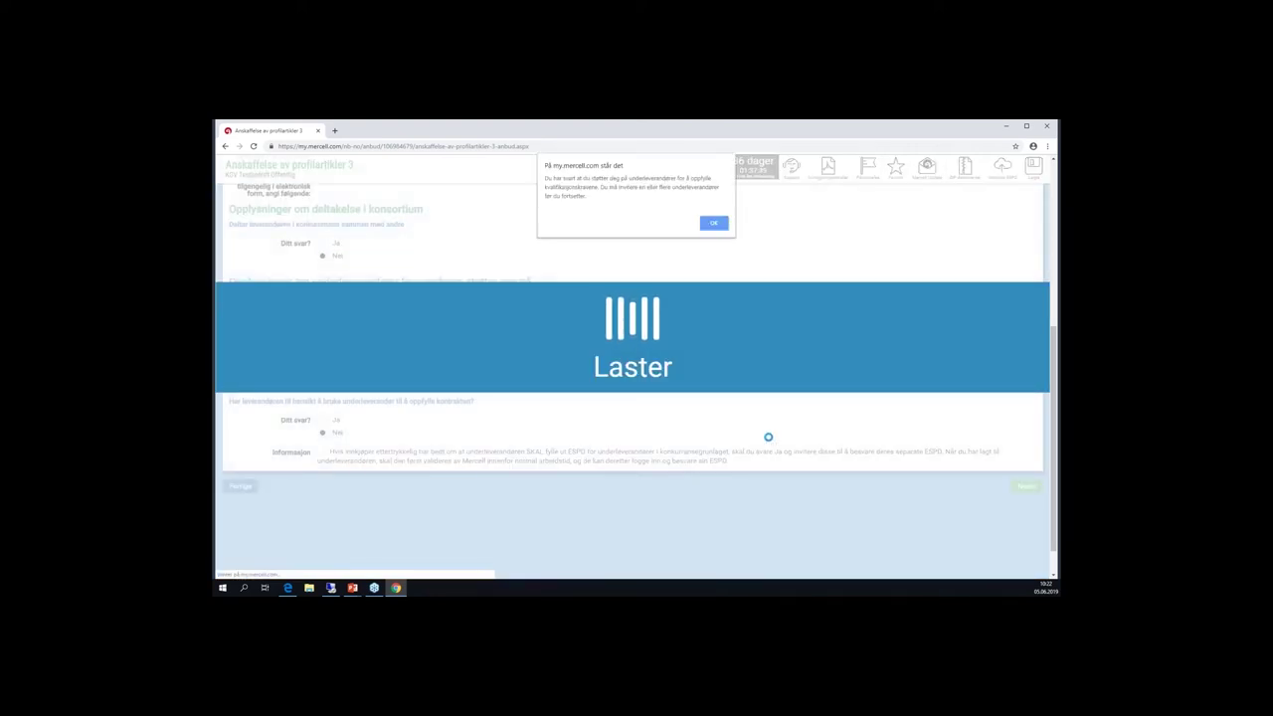
click(714, 221)
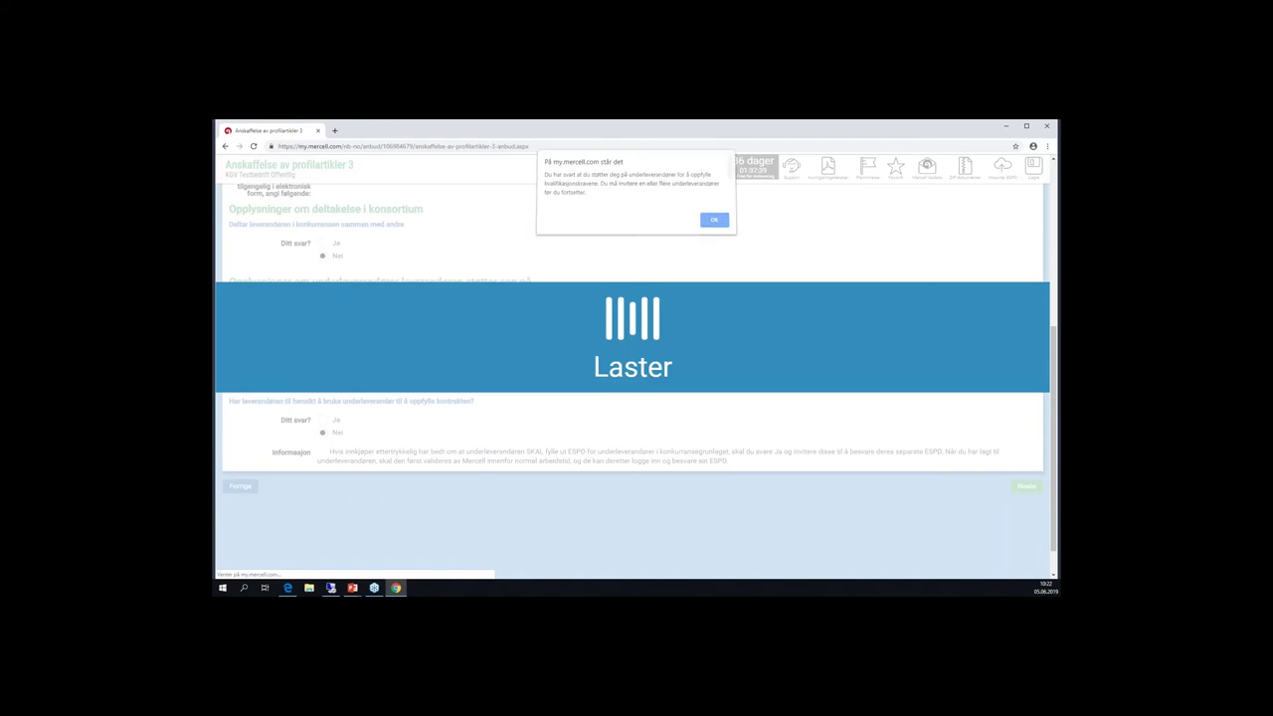
click(713, 220)
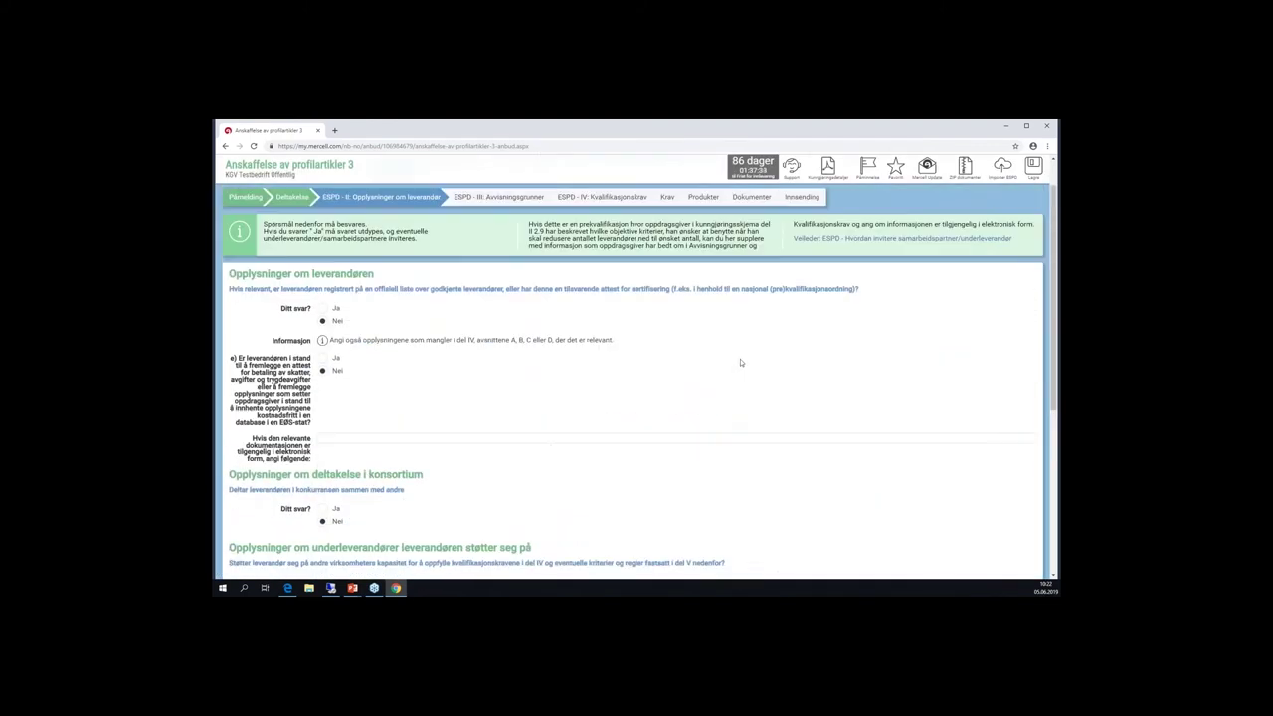
scroll(602, 421, down, 5)
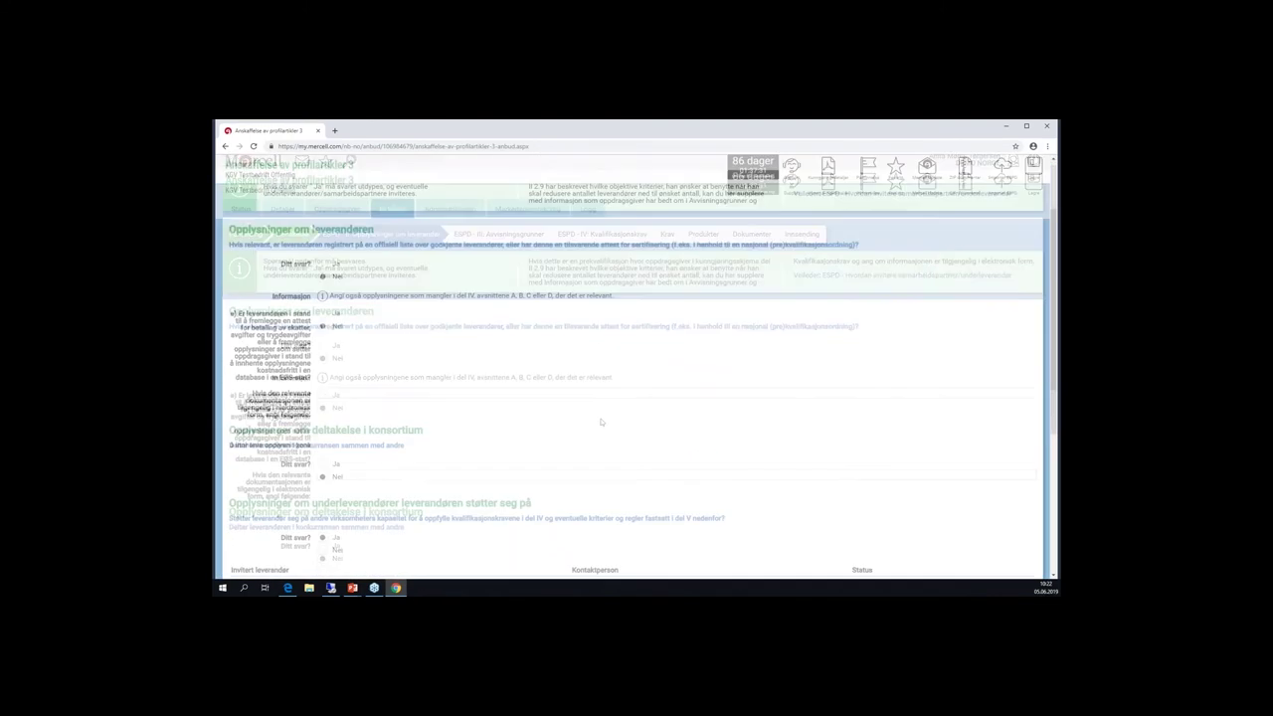
click(1026, 449)
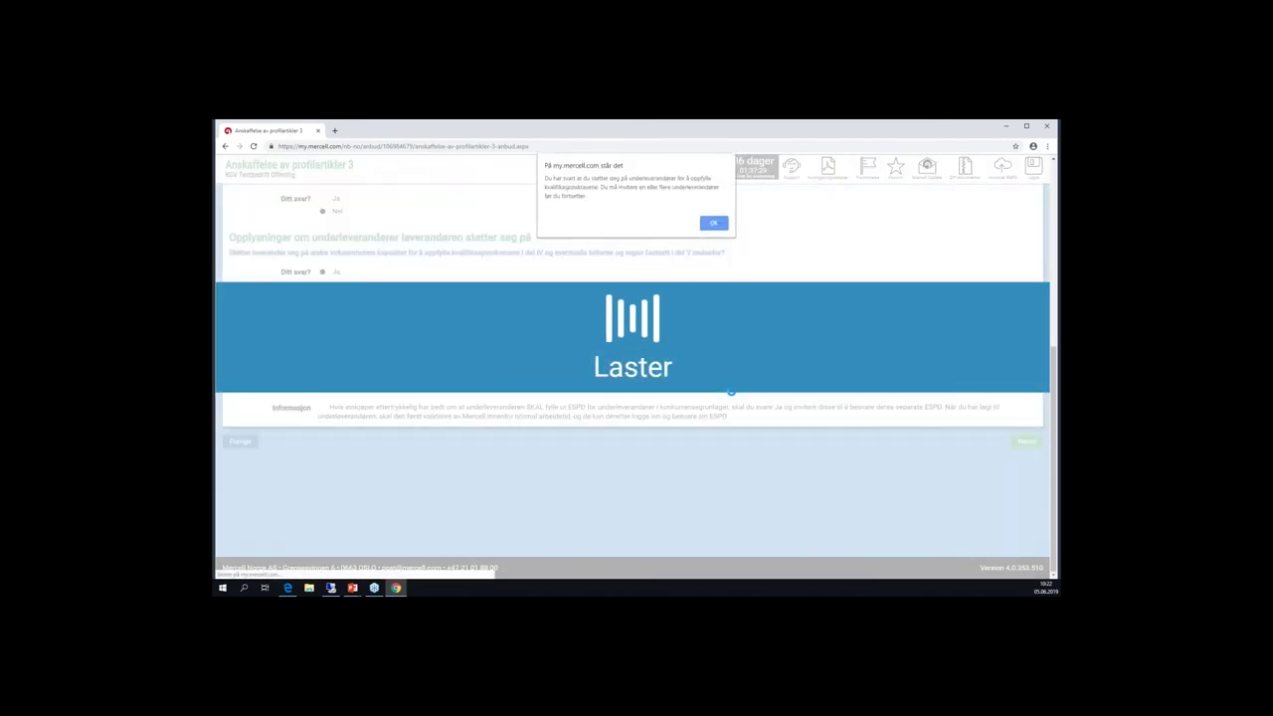
click(724, 226)
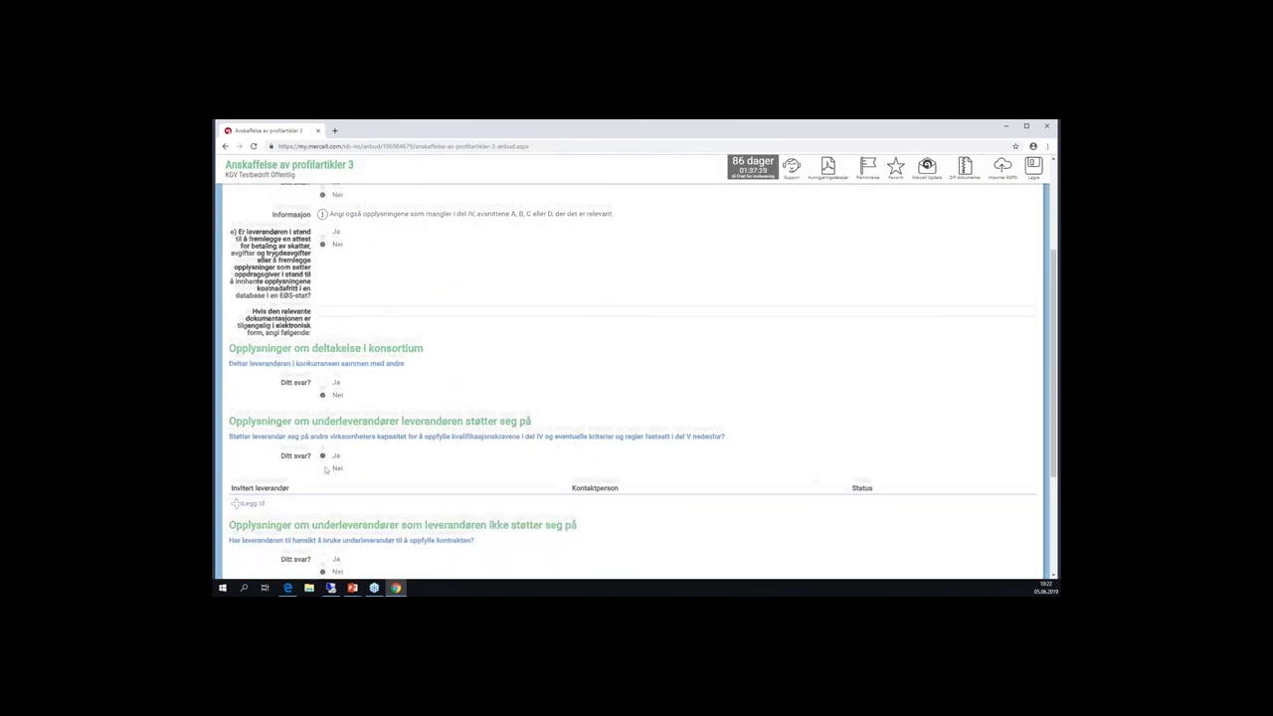
- Answer Nei to relying on subcontractors' capacity and continue to ESPD part III, Avvisningsgrunner
click(336, 468)
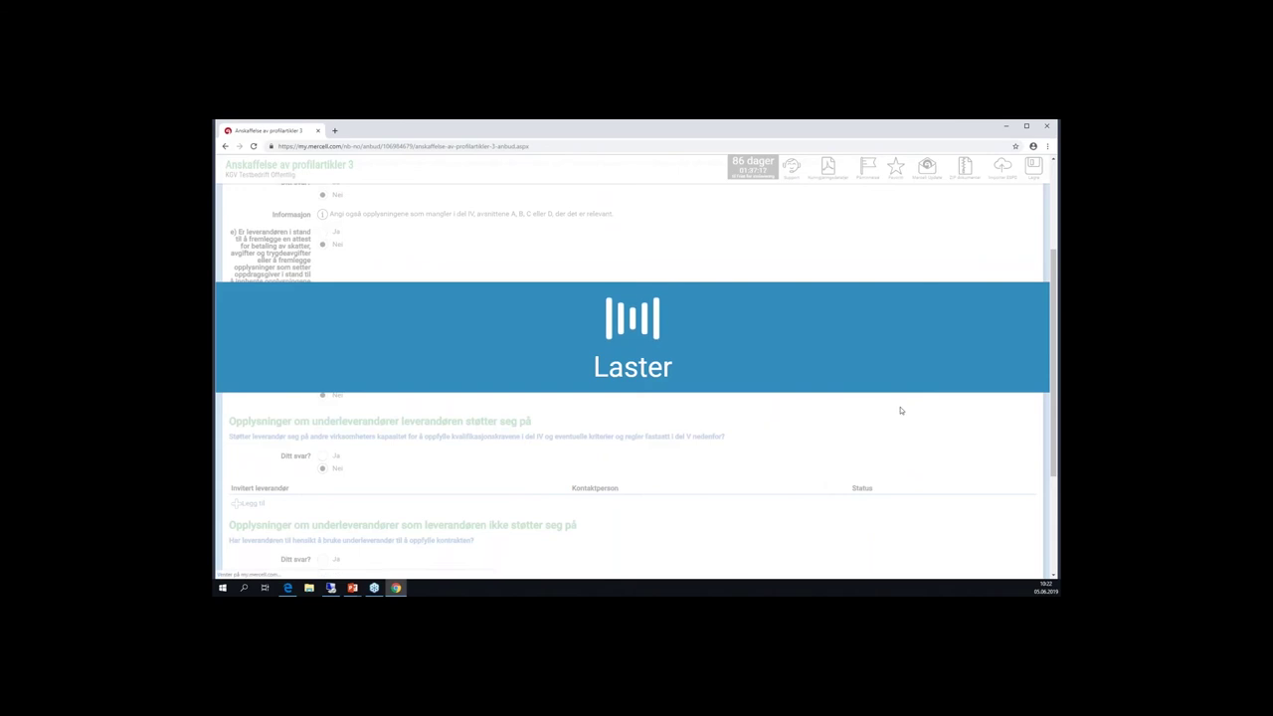
scroll(1002, 539, down, 2)
click(1031, 451)
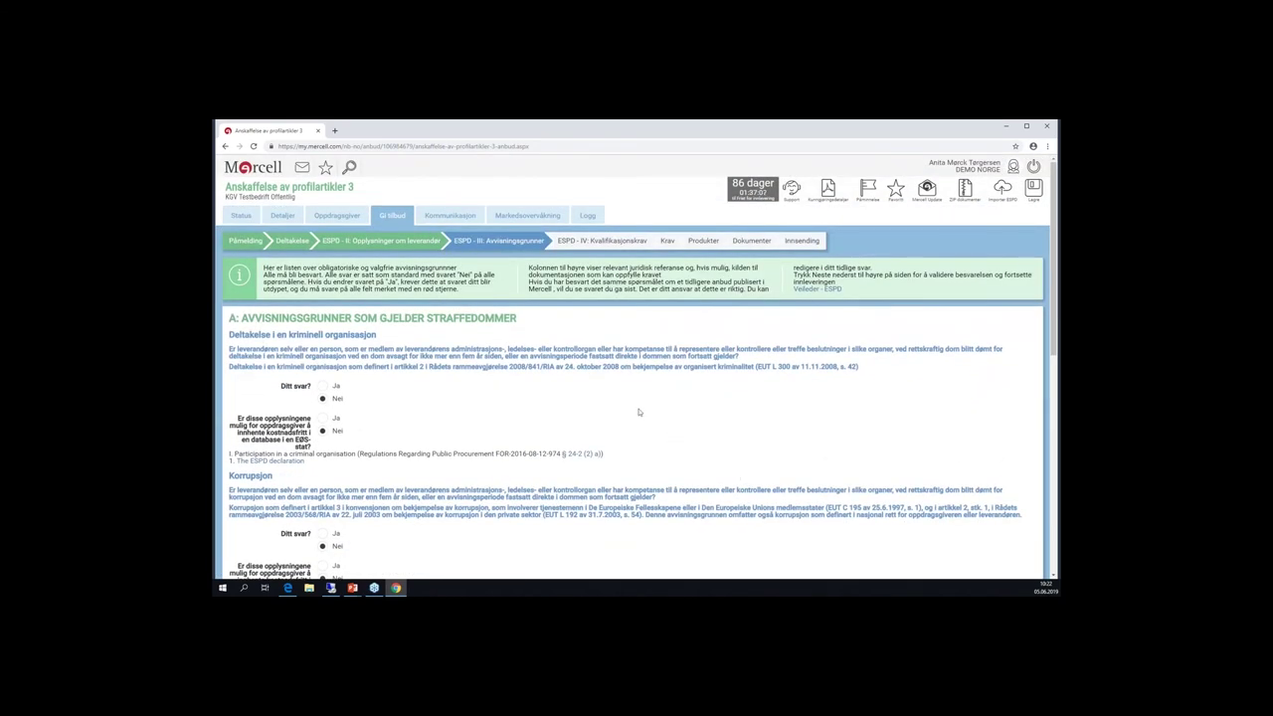
- Review the exclusion grounds with their preset answers and advance through ESPD part IV, Kvalifikasjonskrav, to the Krav stage
scroll(738, 428, down, 5)
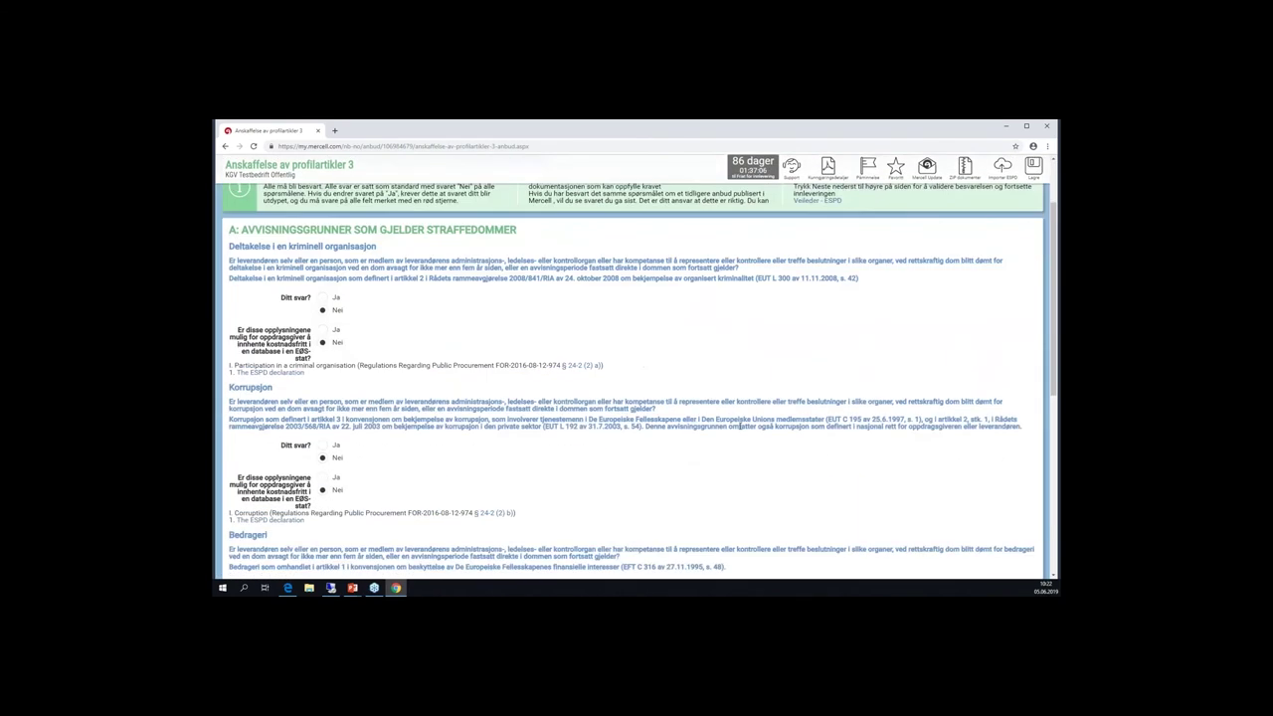
scroll(738, 436, down, 5)
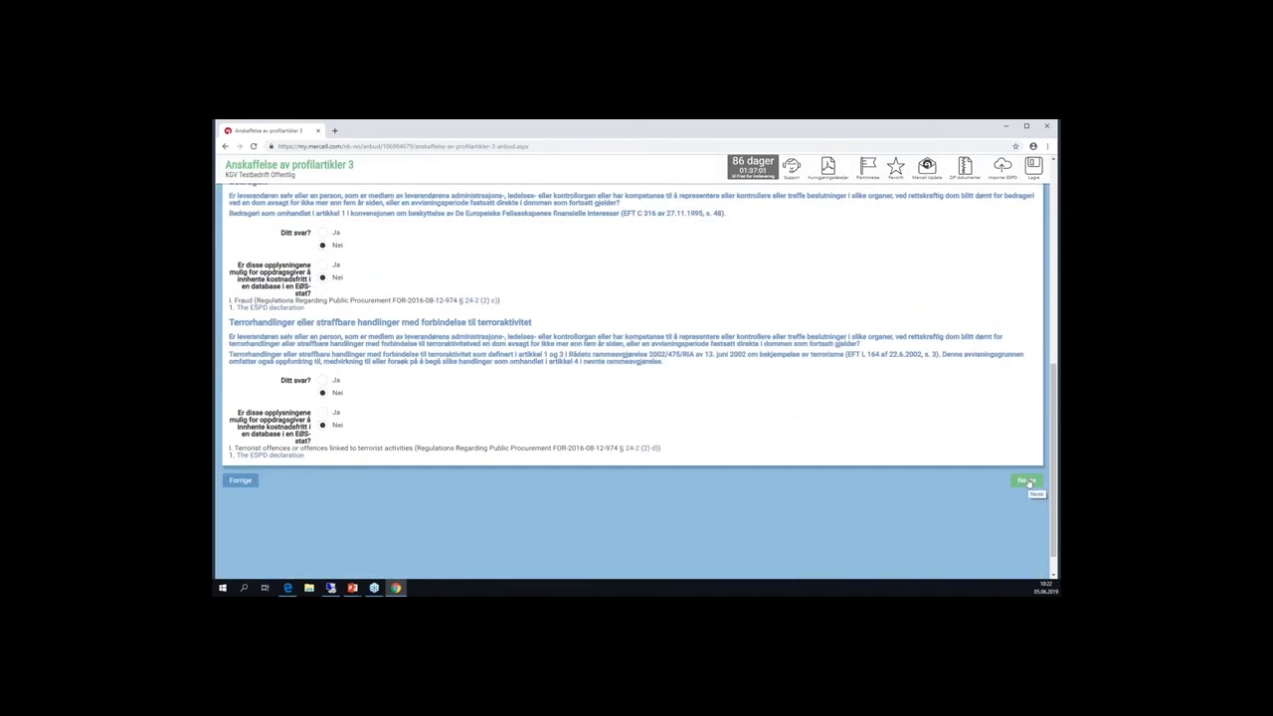
click(1027, 480)
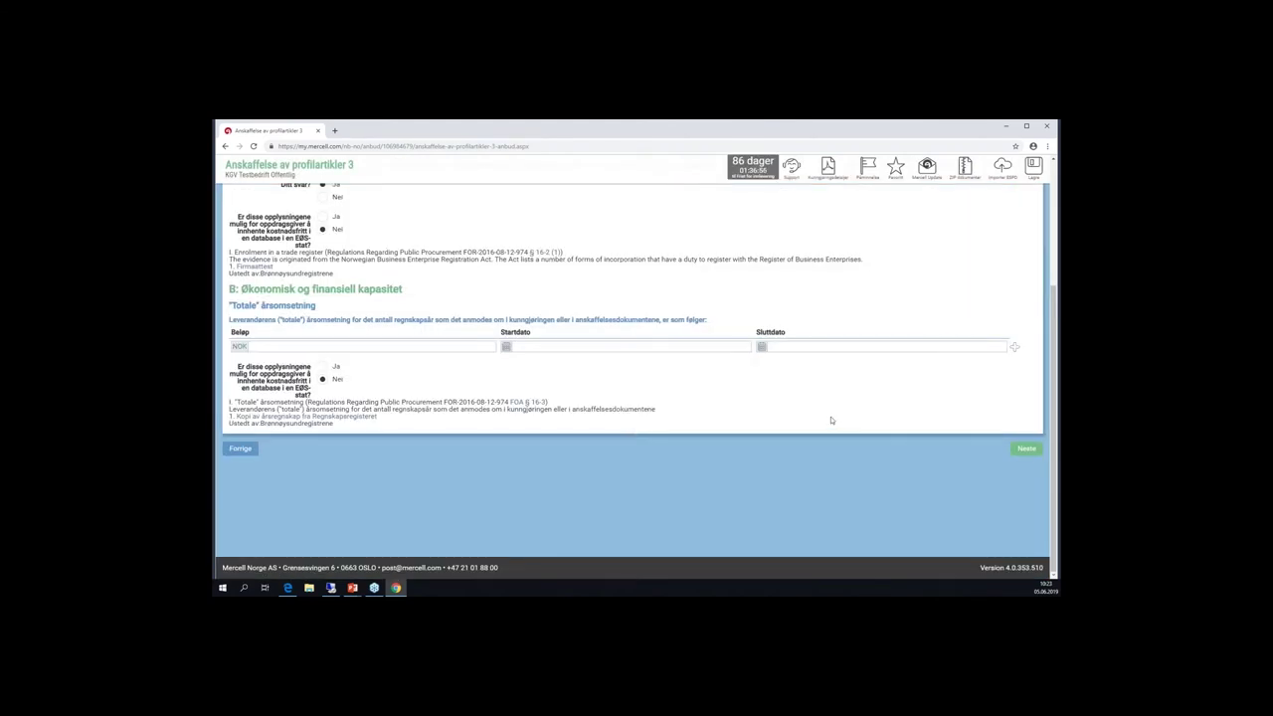
click(1029, 450)
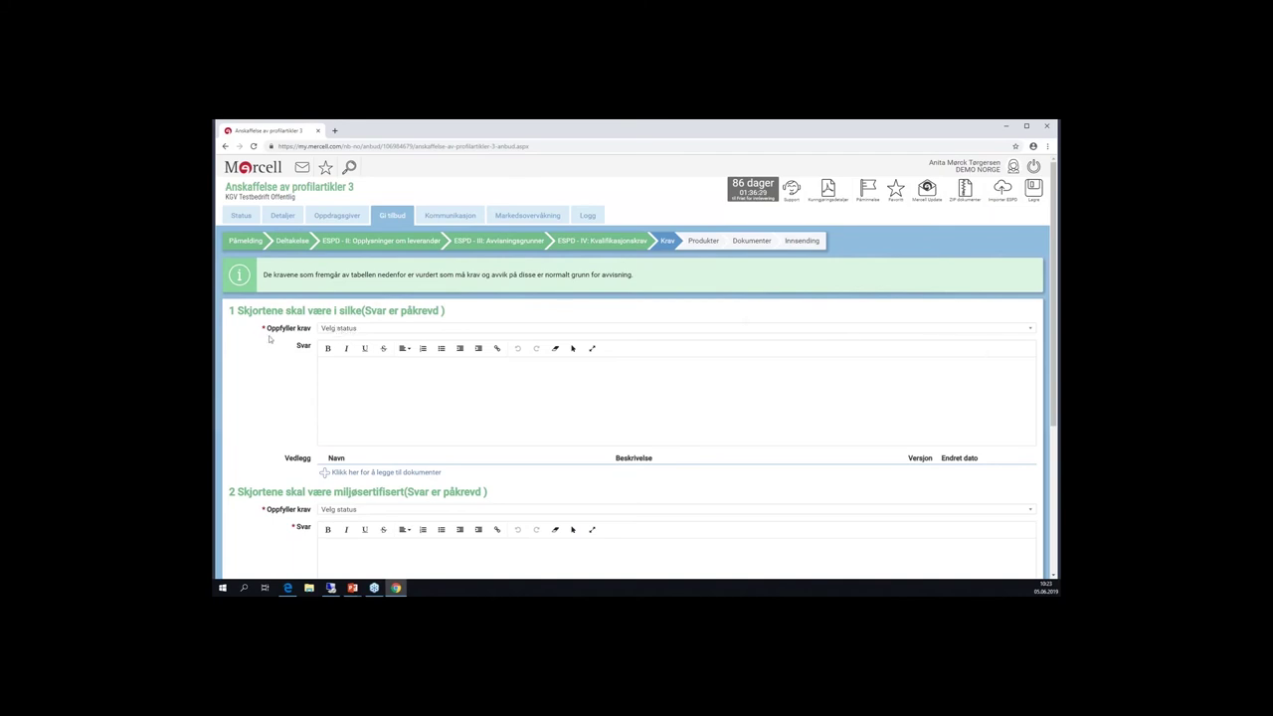
- Set the status of requirement 1, "Skjortene skal være i silke", to Oppfyller krav
click(341, 332)
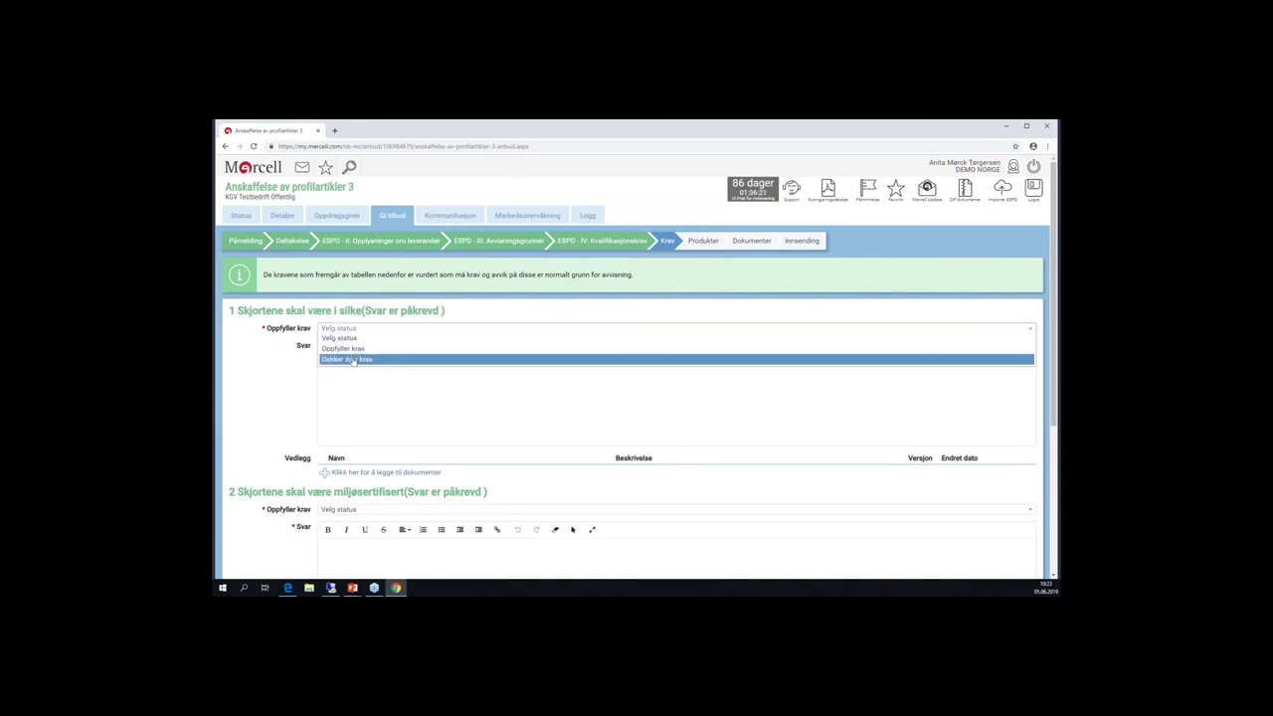
click(344, 358)
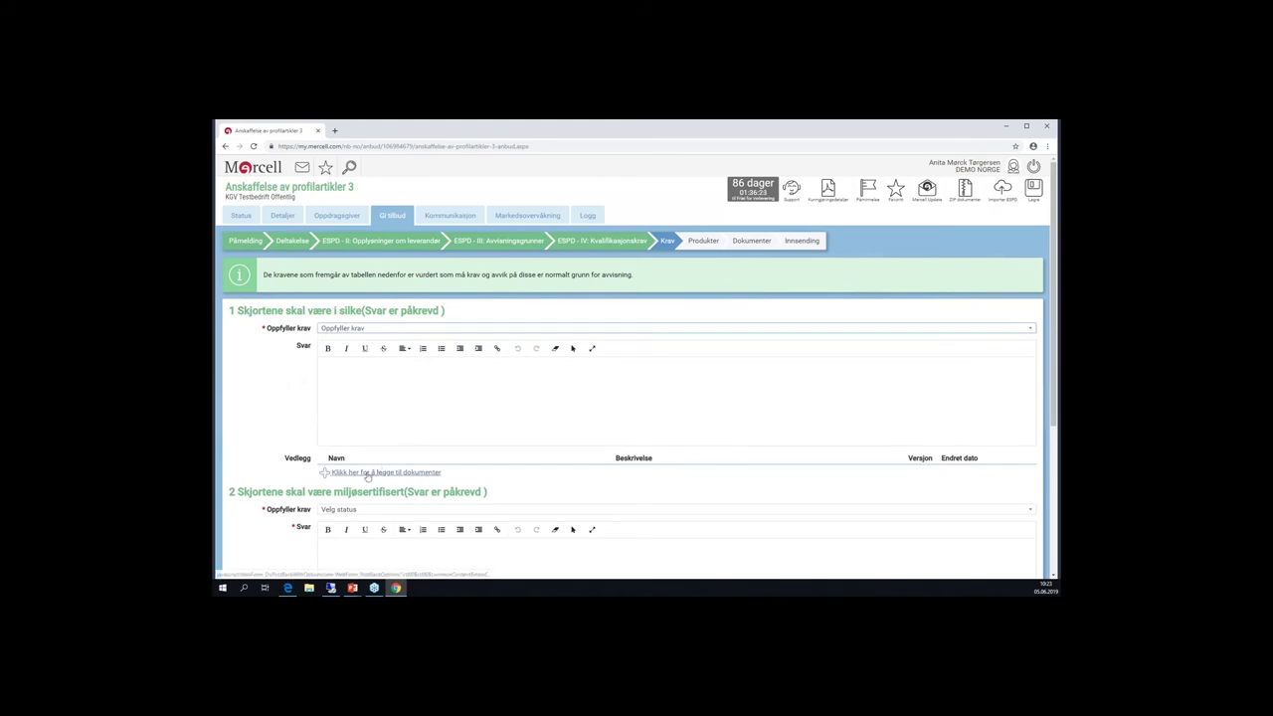
click(328, 473)
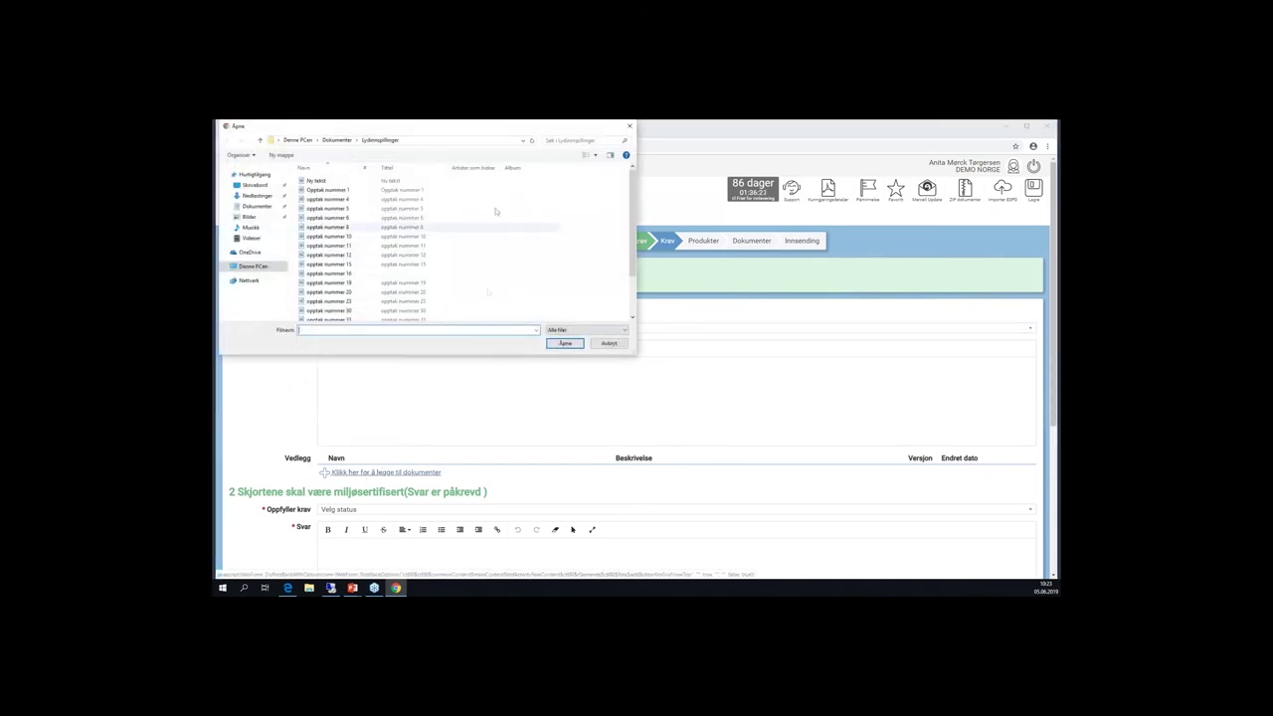
click(254, 185)
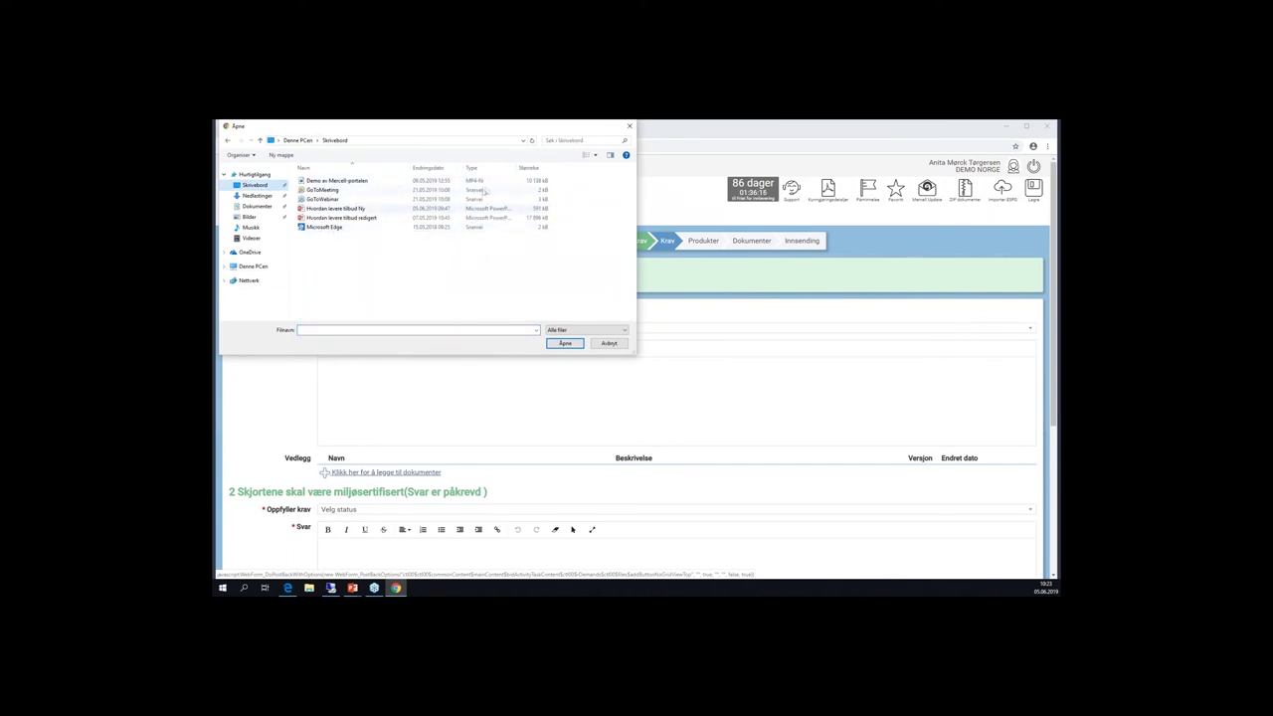
click(629, 125)
- Set the status of requirement 2, "Skjortene skal være miljøsertifisert", to Oppfyller krav and continue to the Produkter stage
scroll(599, 434, down, 2)
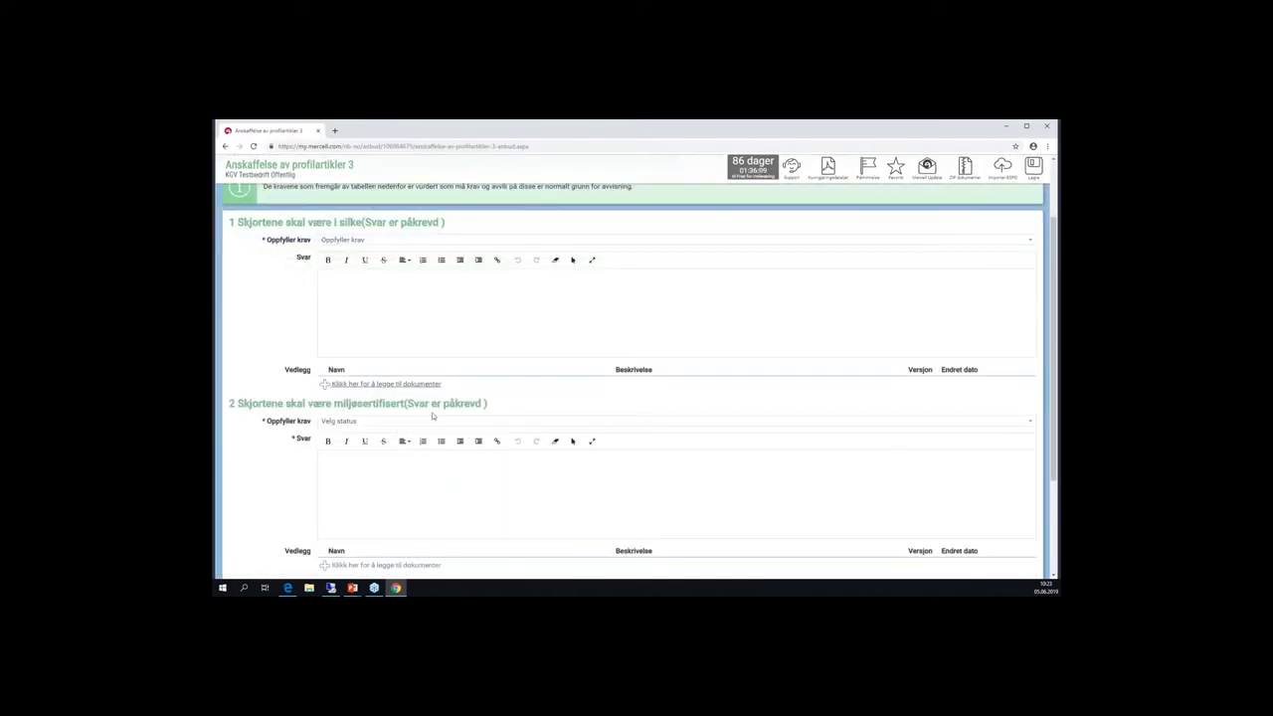
click(354, 424)
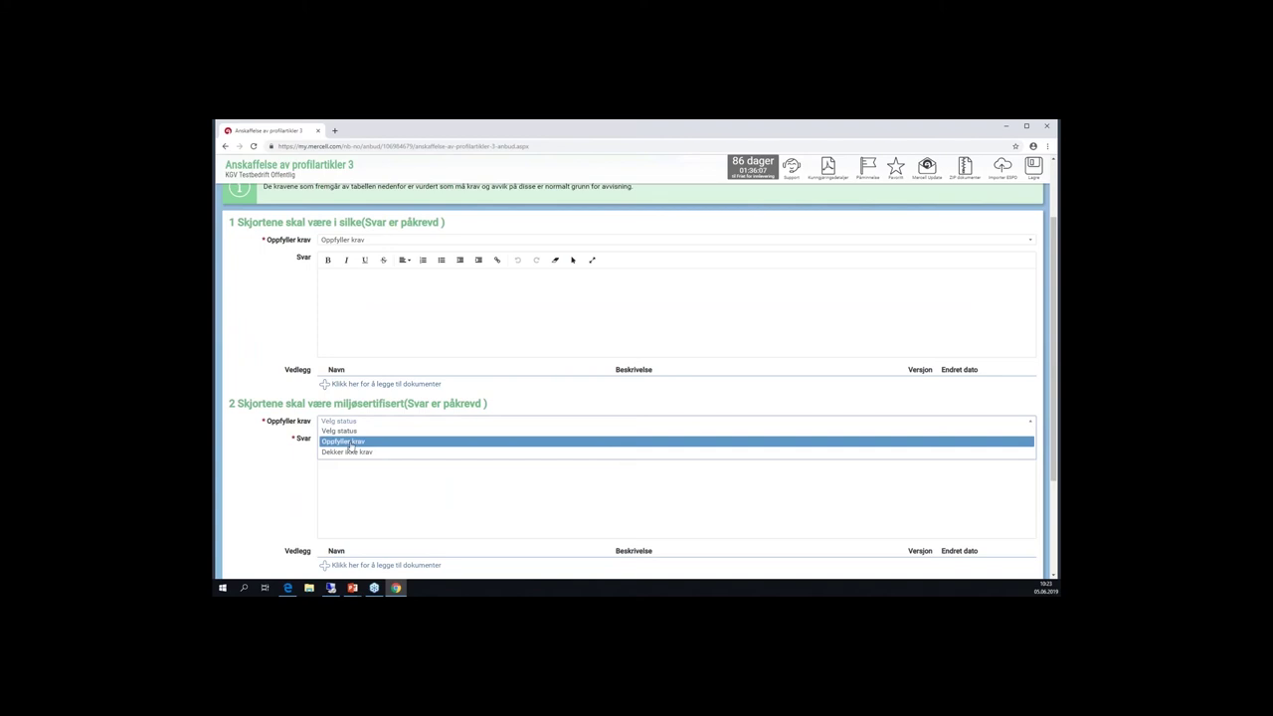
click(354, 441)
scroll(588, 490, down, 3)
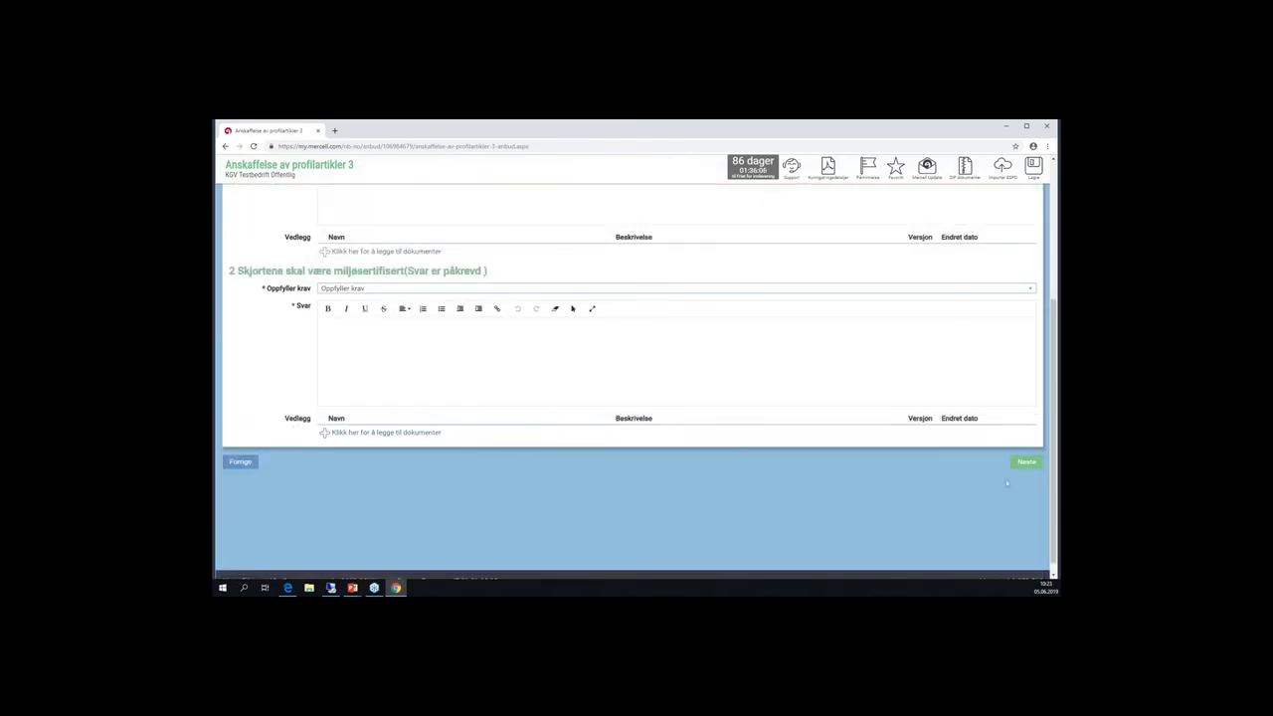
click(1025, 462)
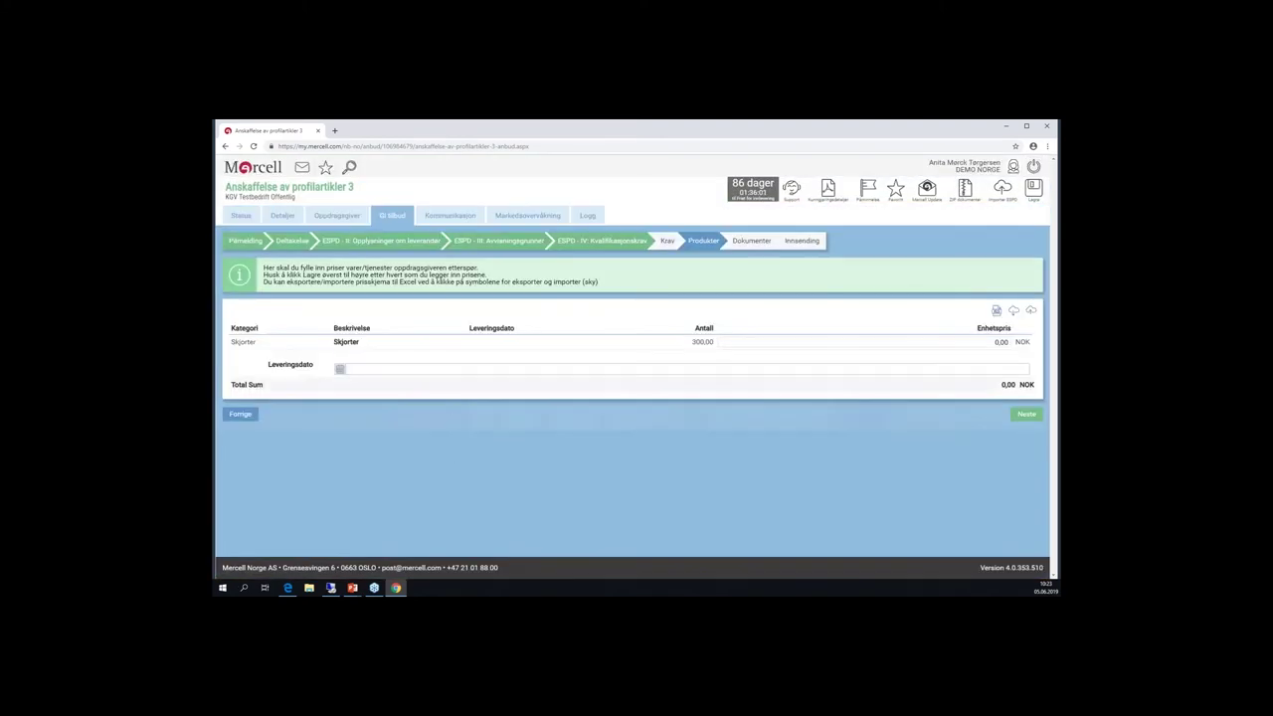
- Set the unit price (Enhetspris) of the Skjorter product to 20 NOK
click(339, 369)
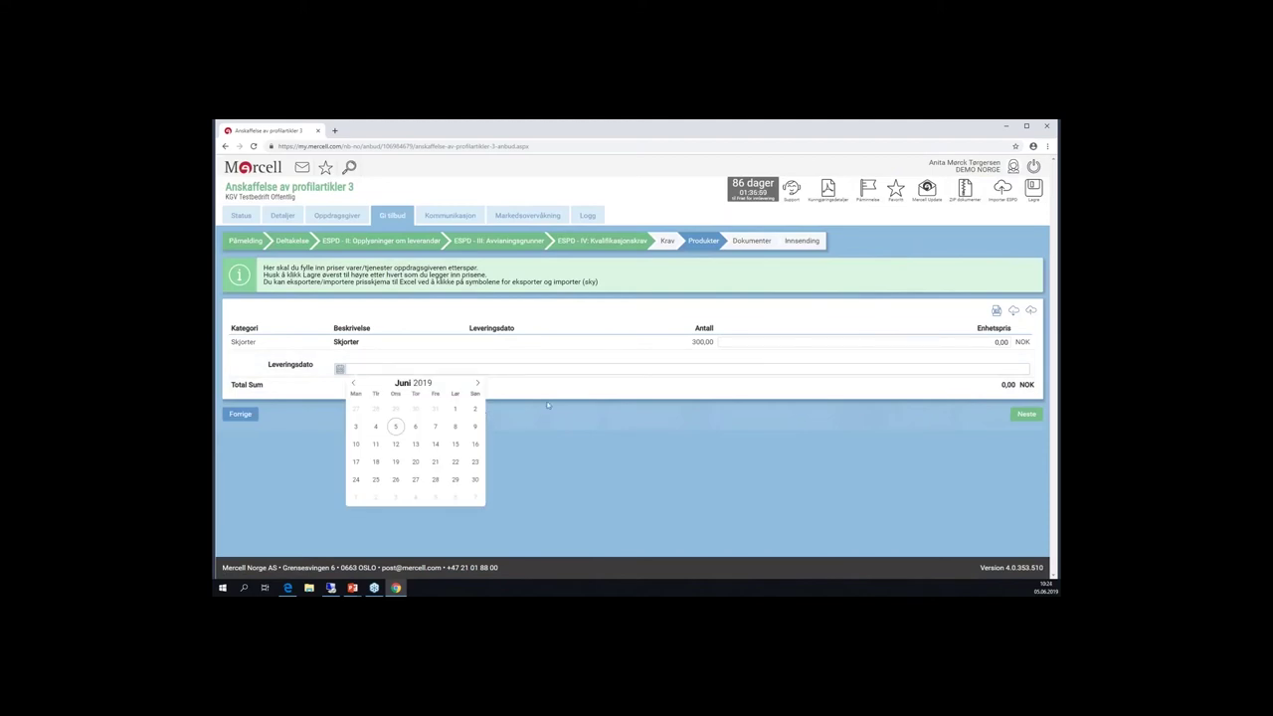
click(780, 340)
click(979, 342)
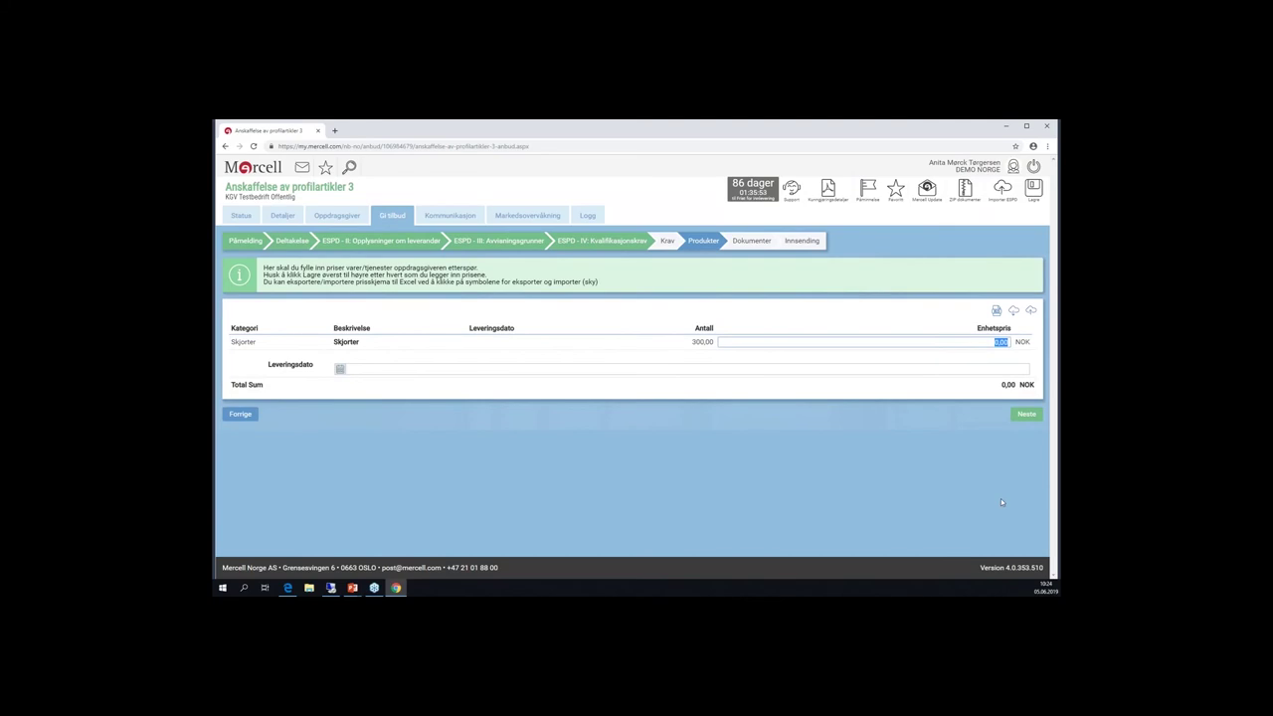
text(20)
click(335, 379)
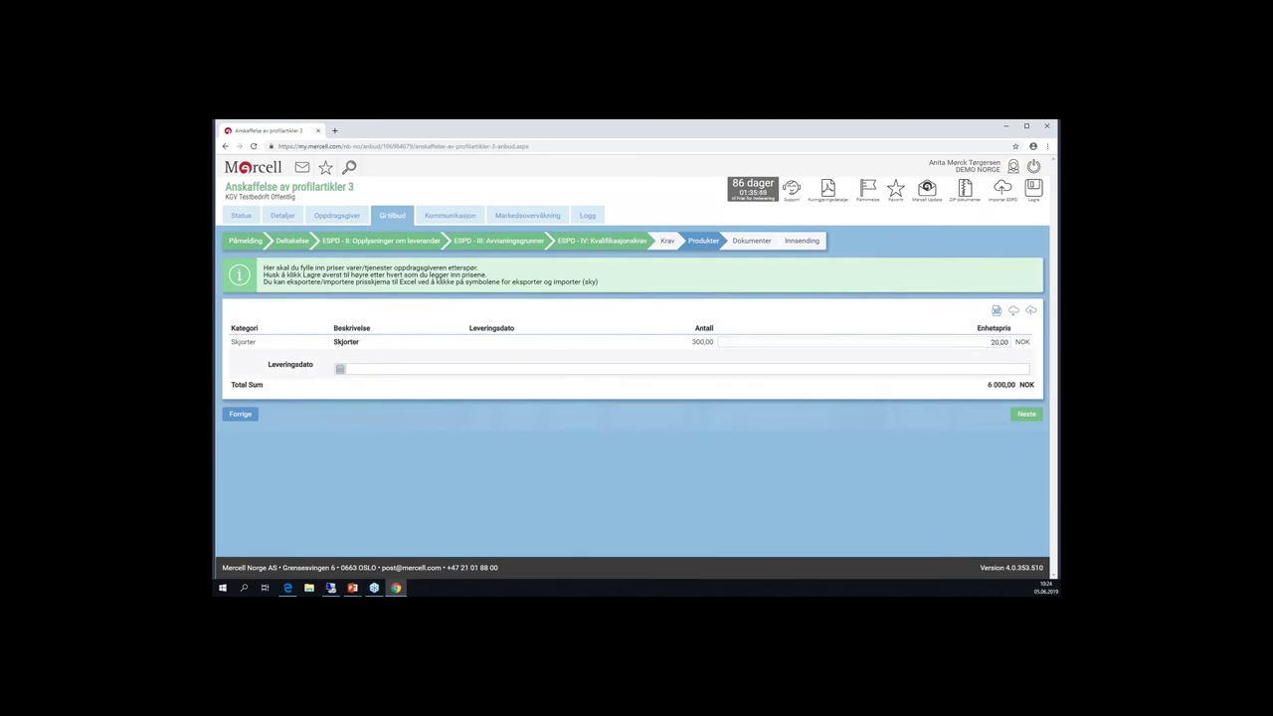
- Set the Skjorter delivery date to 28.06.2019 12:00 and continue through Dokumenter to Innsending, confirming that no files are attached
click(373, 370)
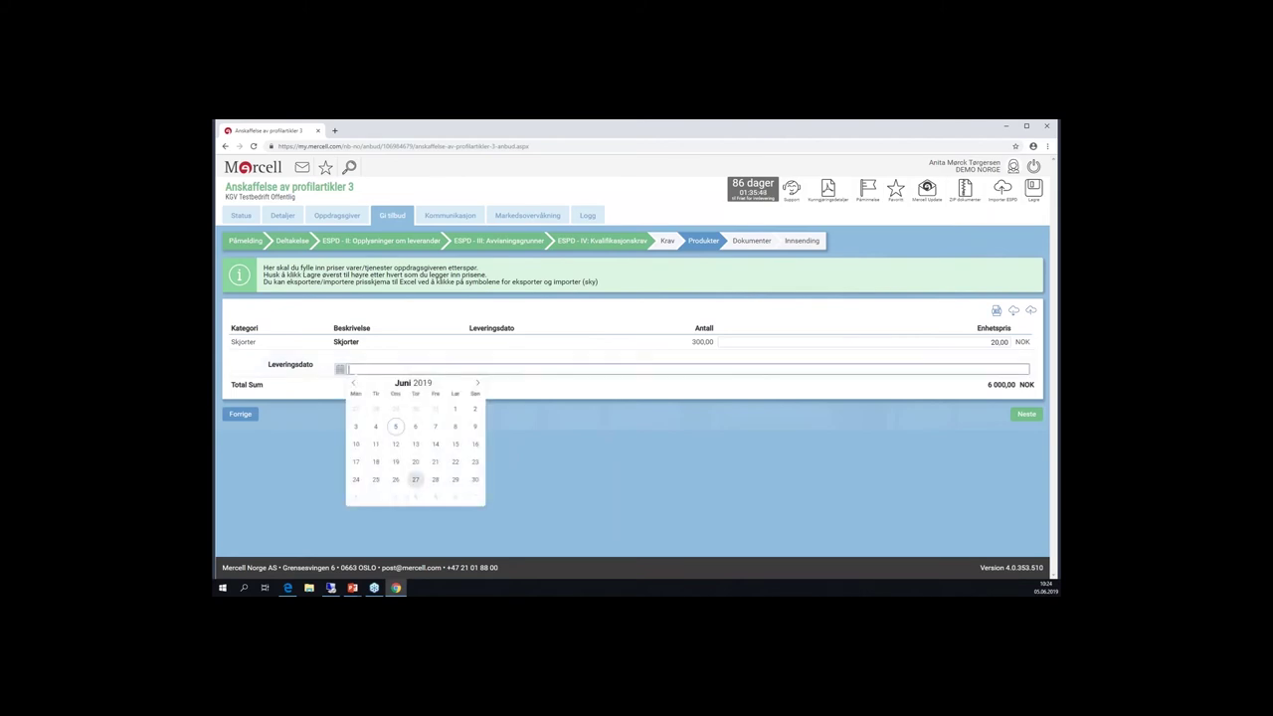
click(436, 480)
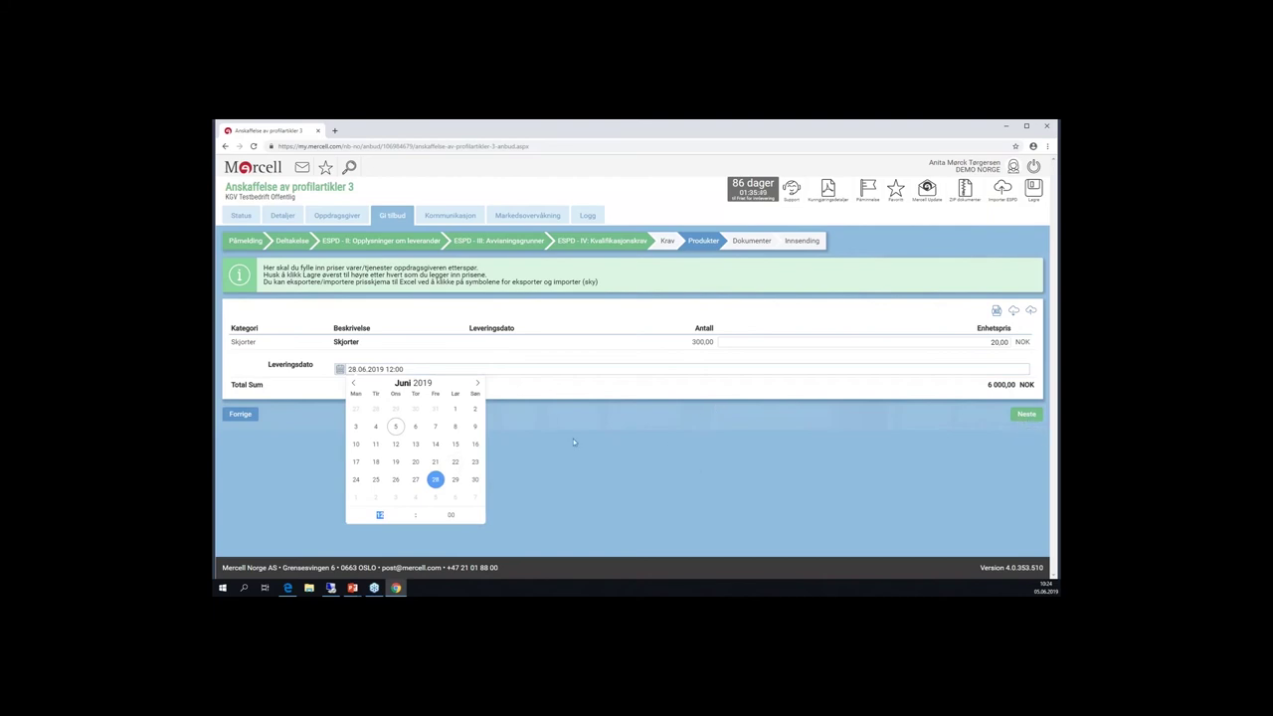
click(1018, 440)
click(1026, 414)
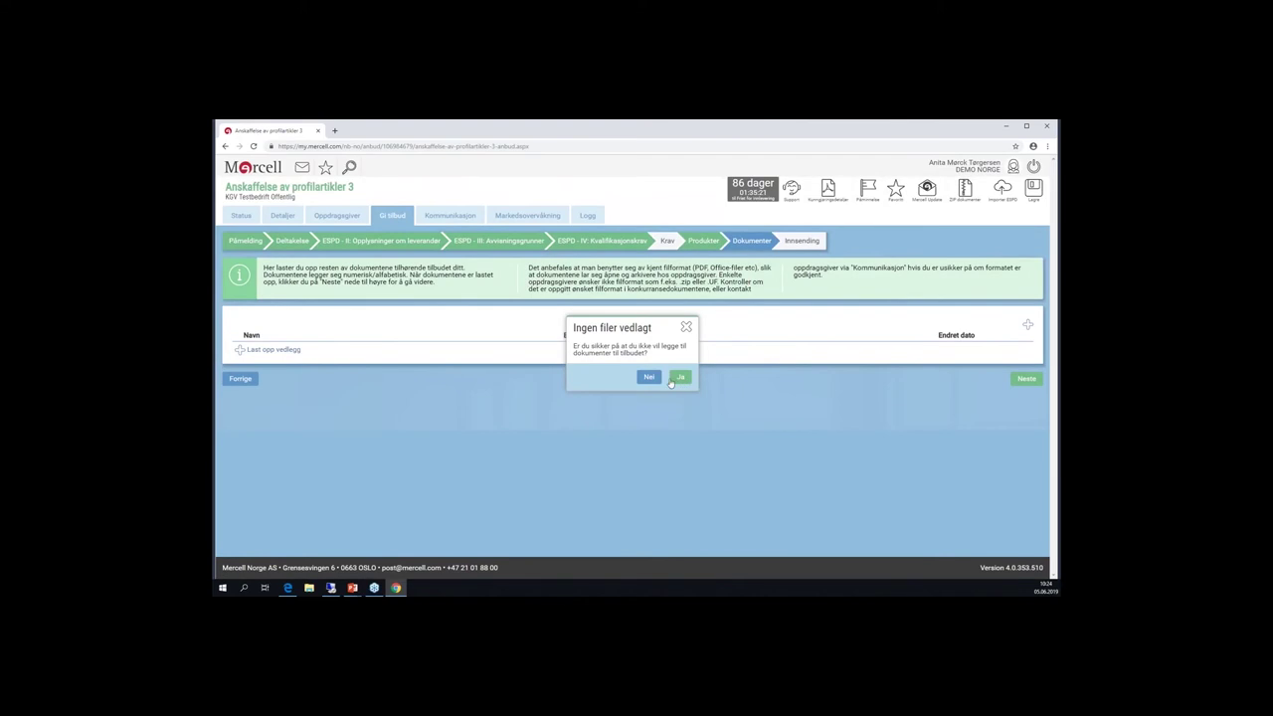
click(681, 378)
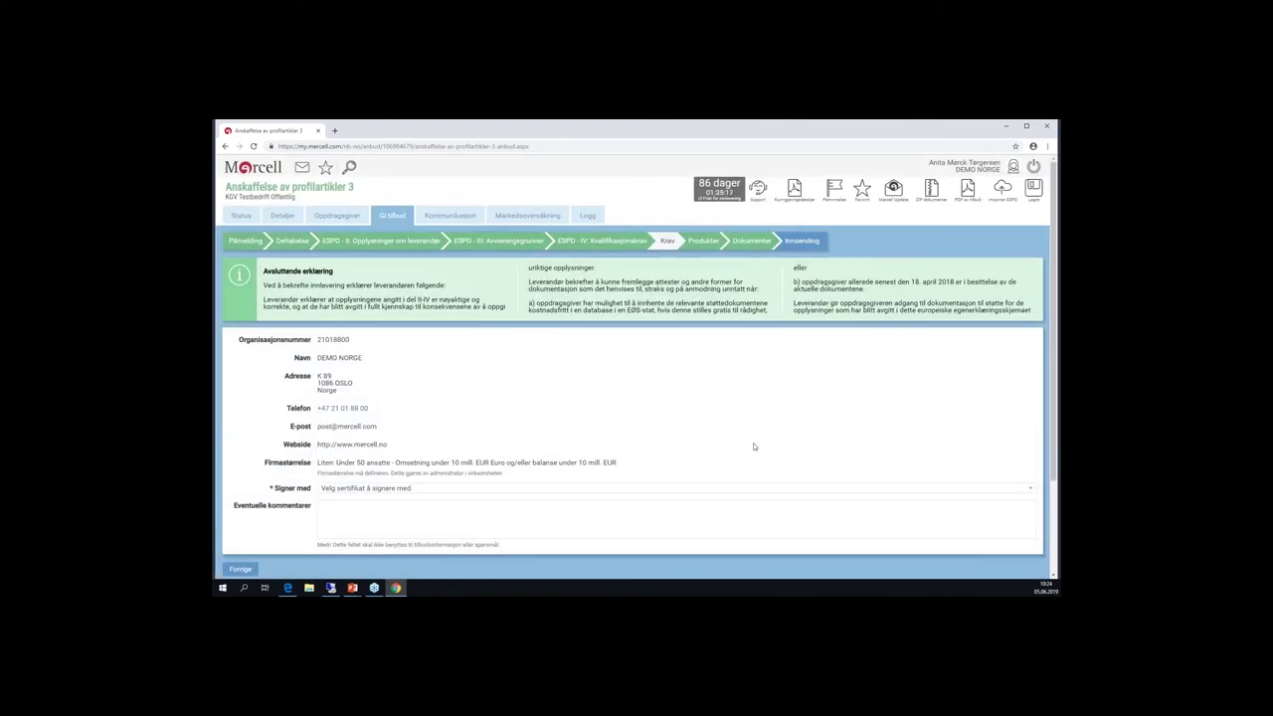
- Revisit the ESPD part IV, Kvalifikasjonskrav, stage to check its answers and return to Innsending
scroll(512, 351, down, 1)
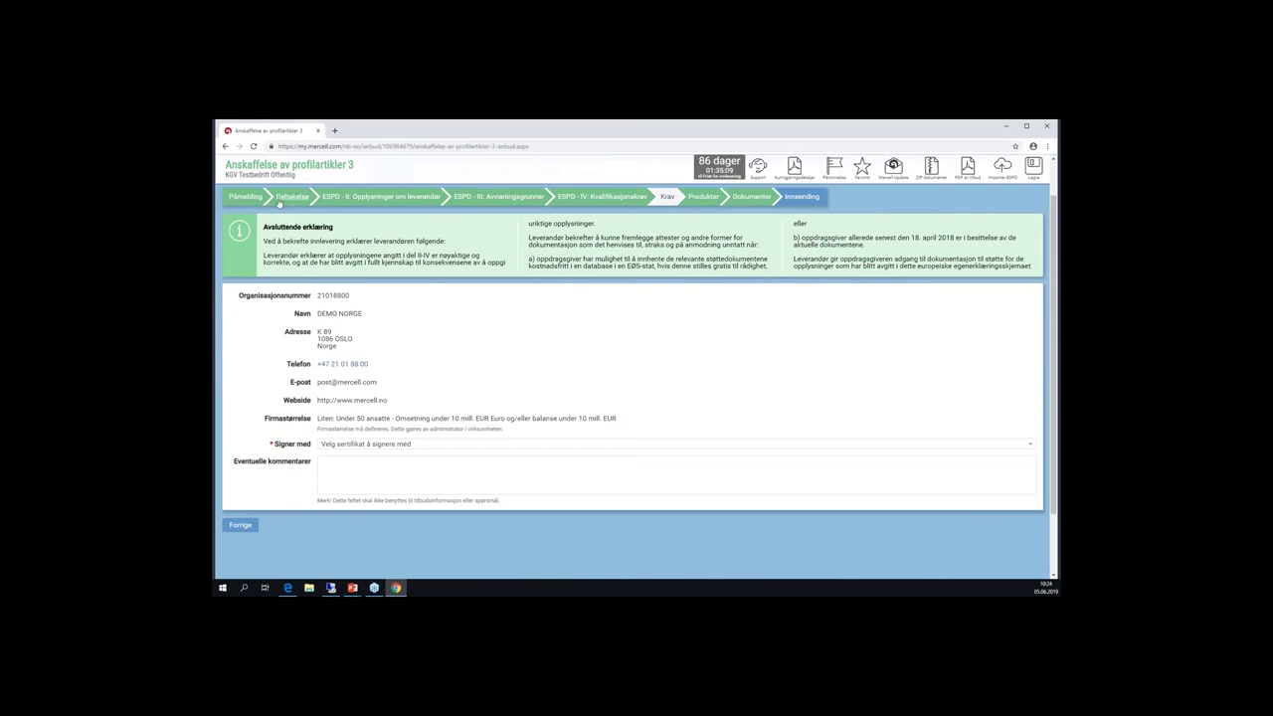
drag(581, 198, 608, 208)
click(608, 207)
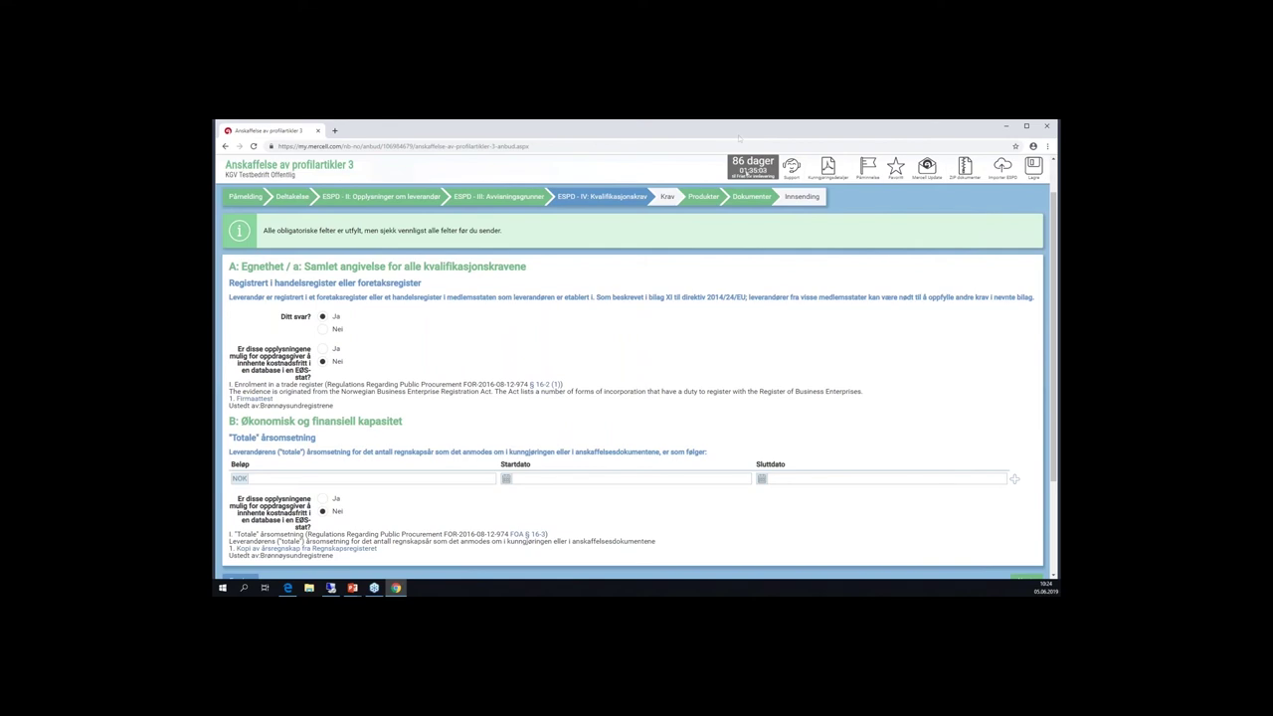
click(798, 202)
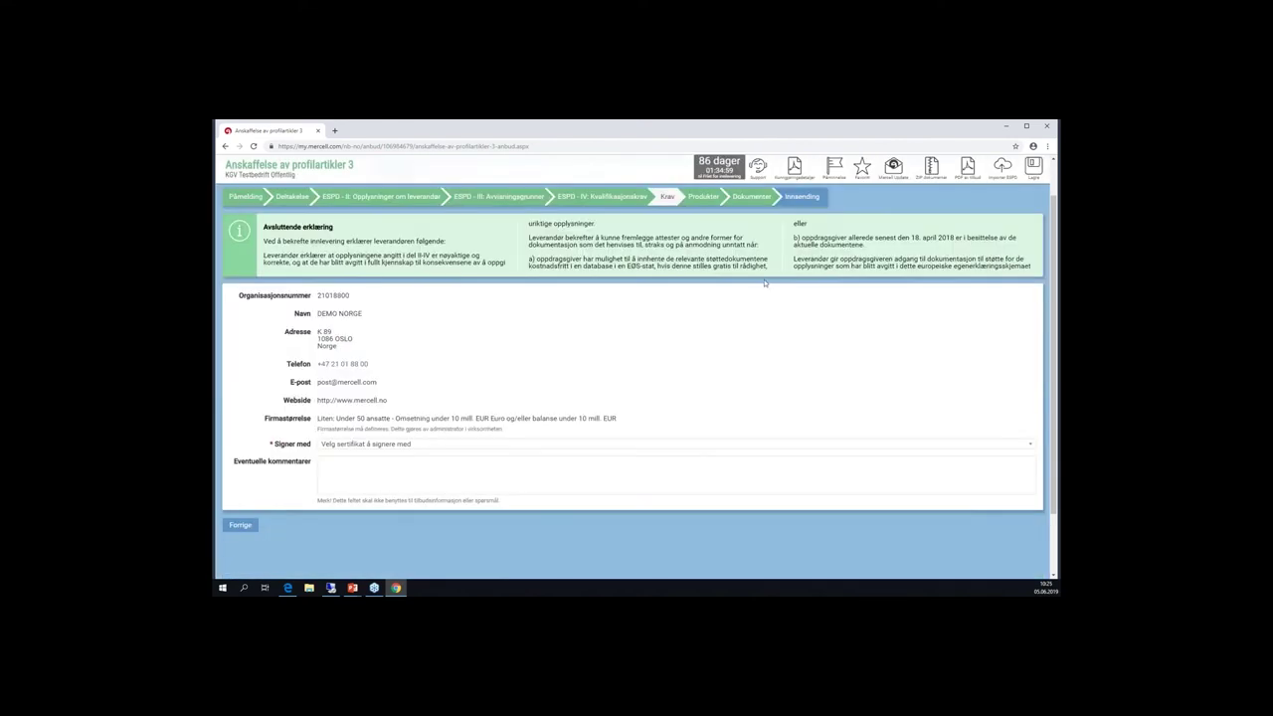
- Look through the certificates offered for signing the bid under Signer med without choosing one
click(439, 447)
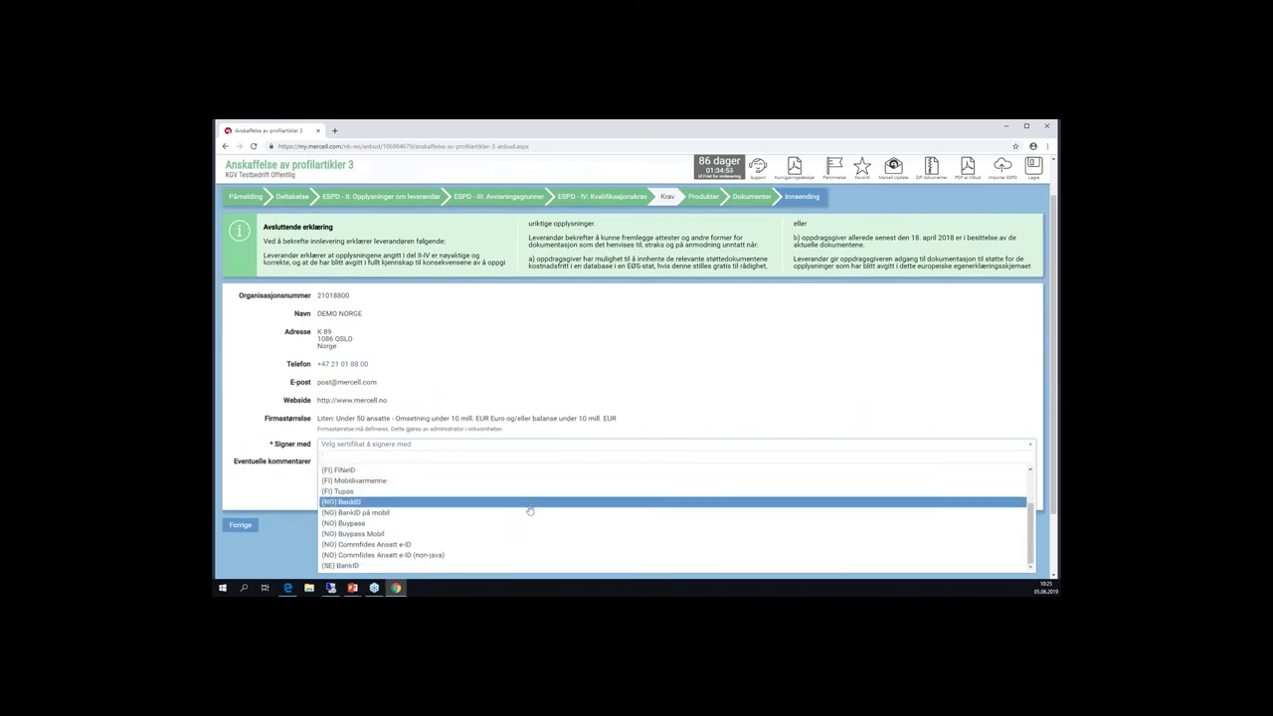
scroll(498, 528, down, 2)
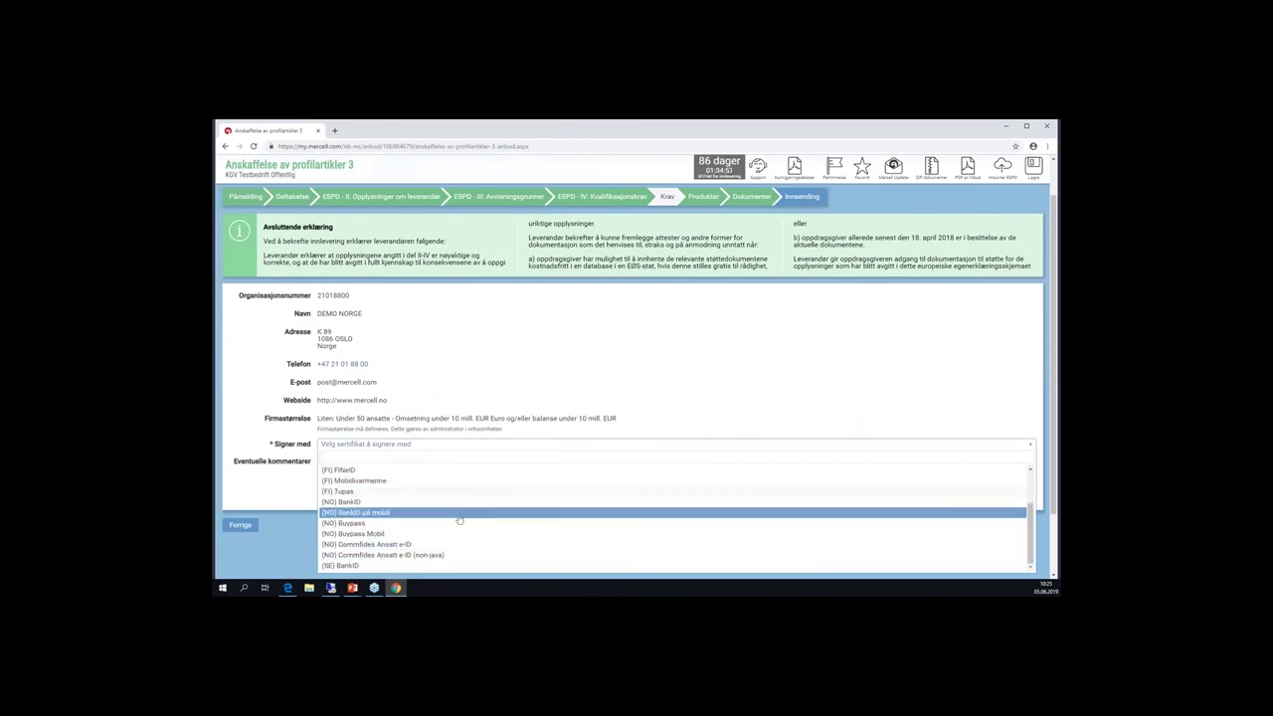
scroll(452, 484, up, 2)
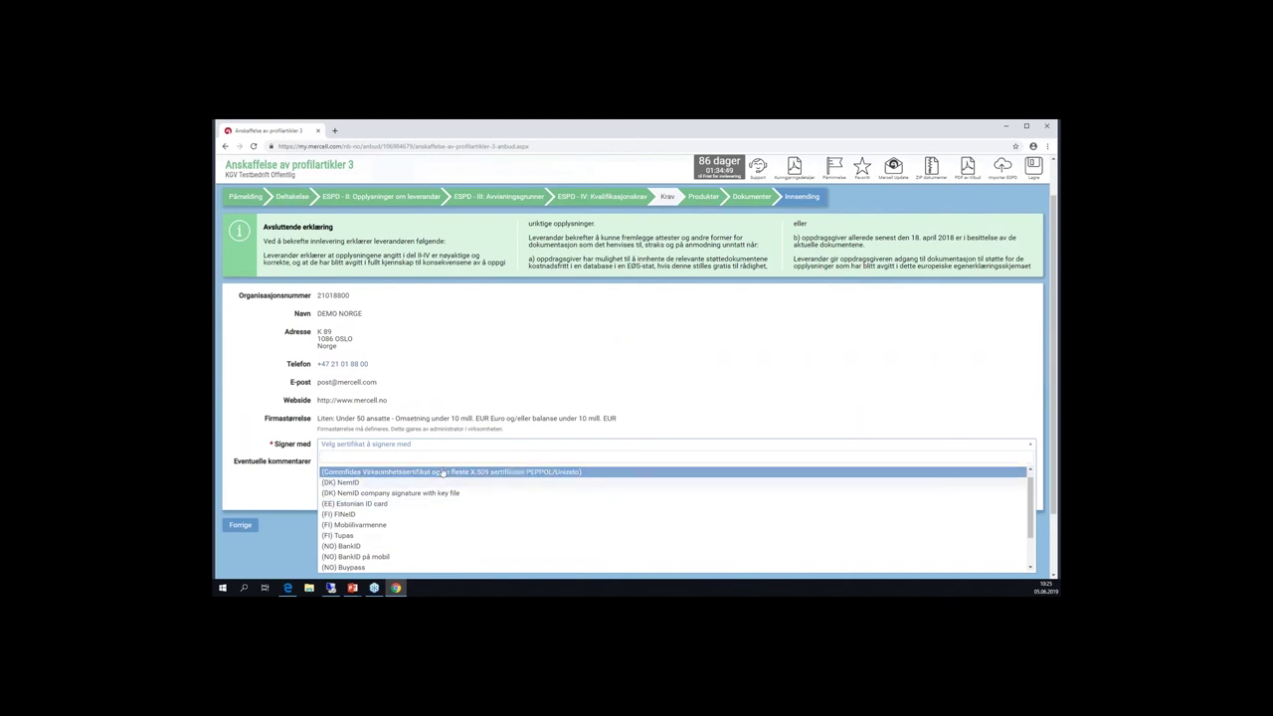
scroll(441, 495, down, 3)
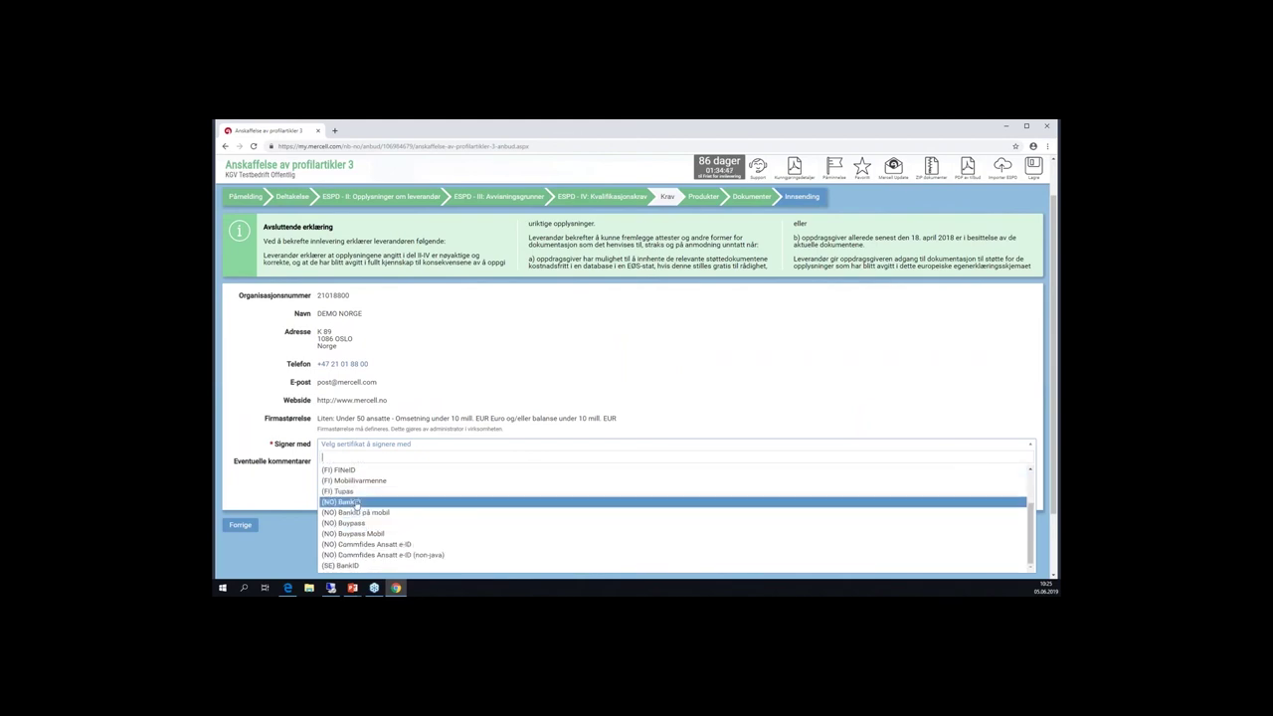
click(759, 371)
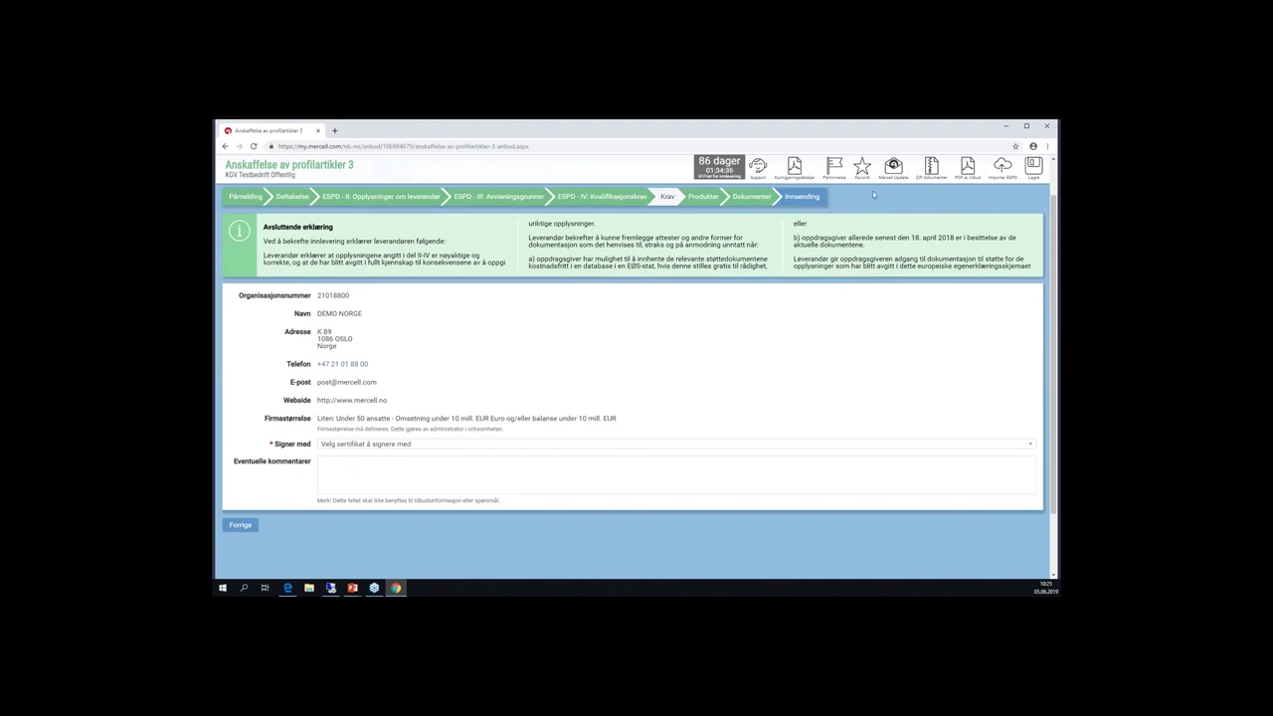
- Leave the submission form and open the Status overview of the tender
scroll(873, 191, up, 2)
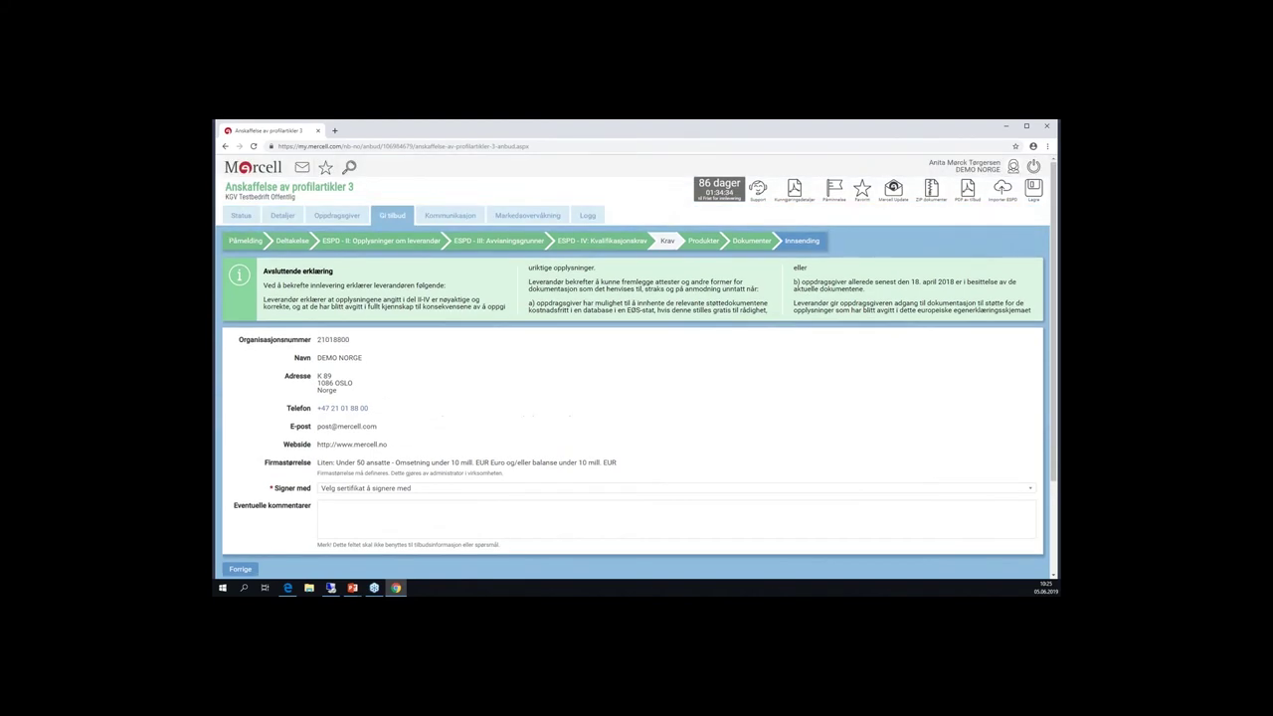
click(241, 215)
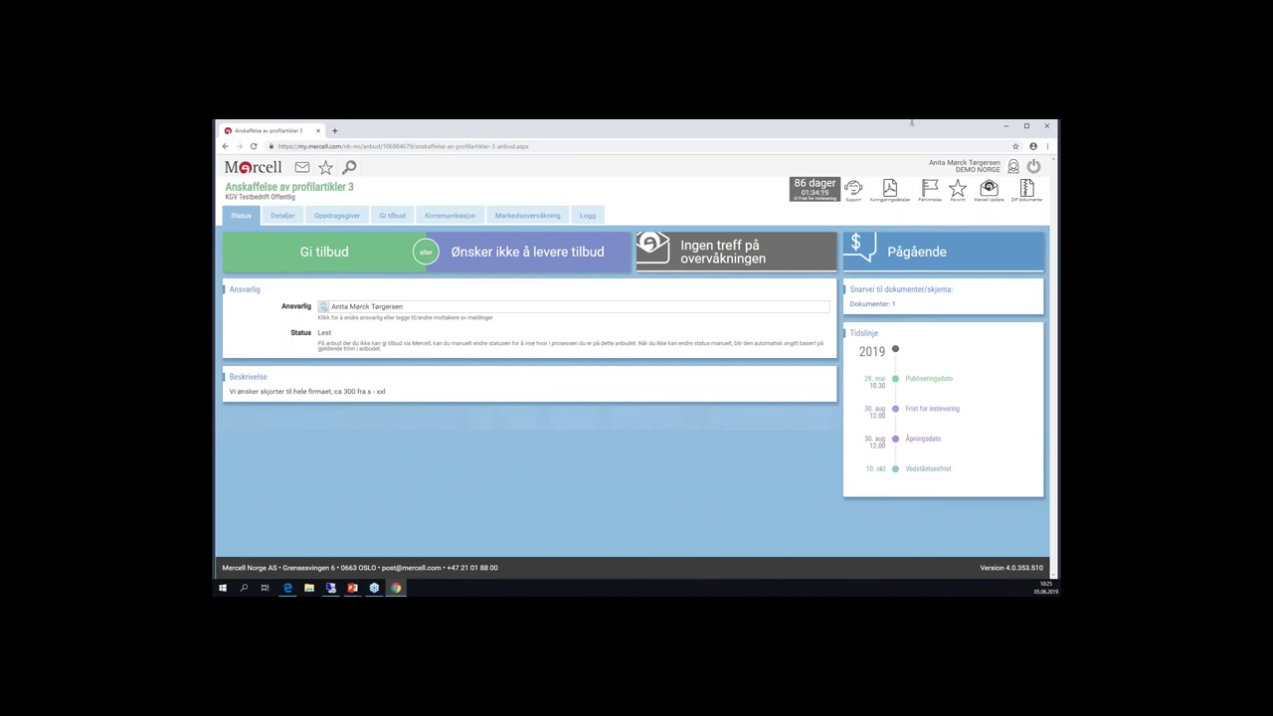
- Switch to the presentation slideshow and advance to the "Elektronisk signatur" slide
click(1010, 127)
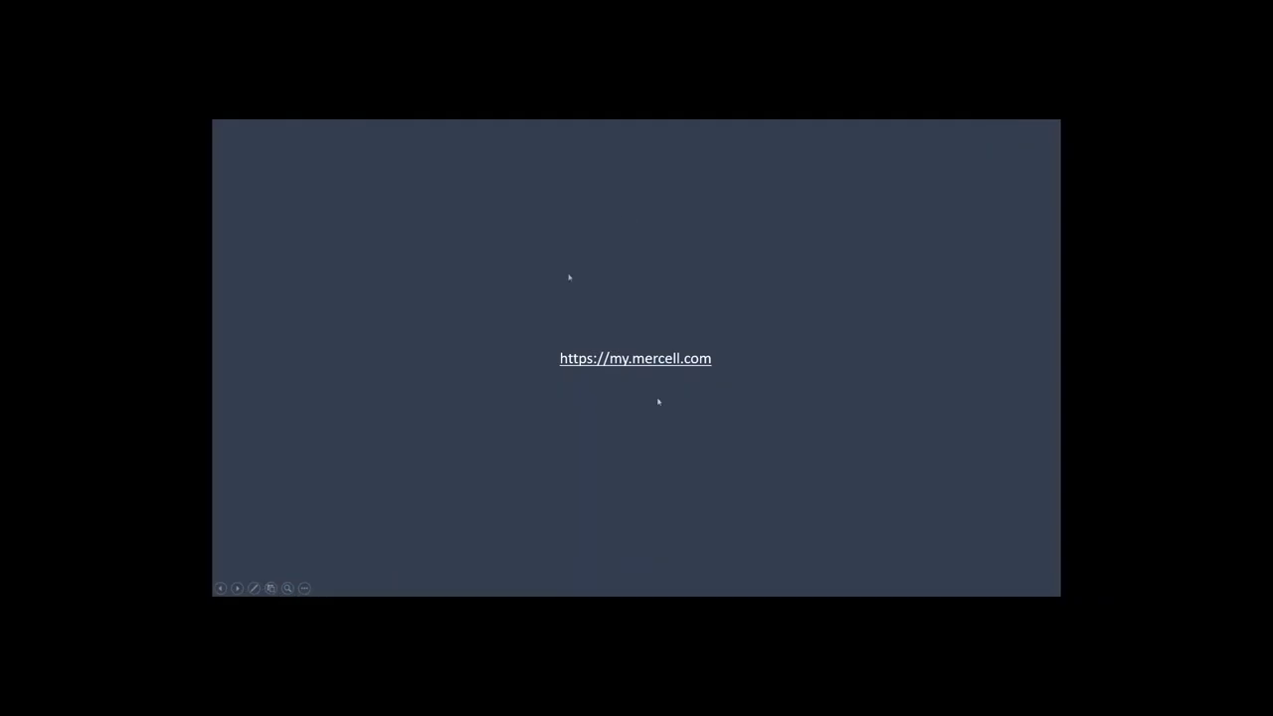
click(873, 396)
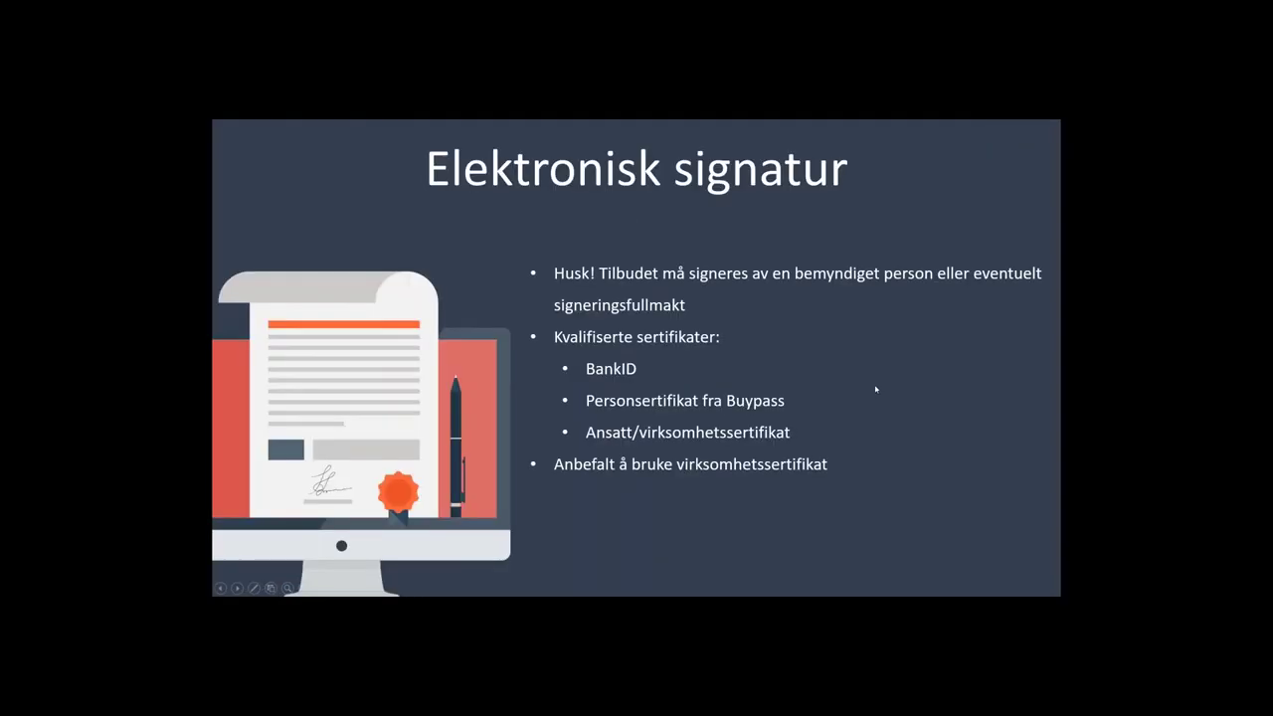